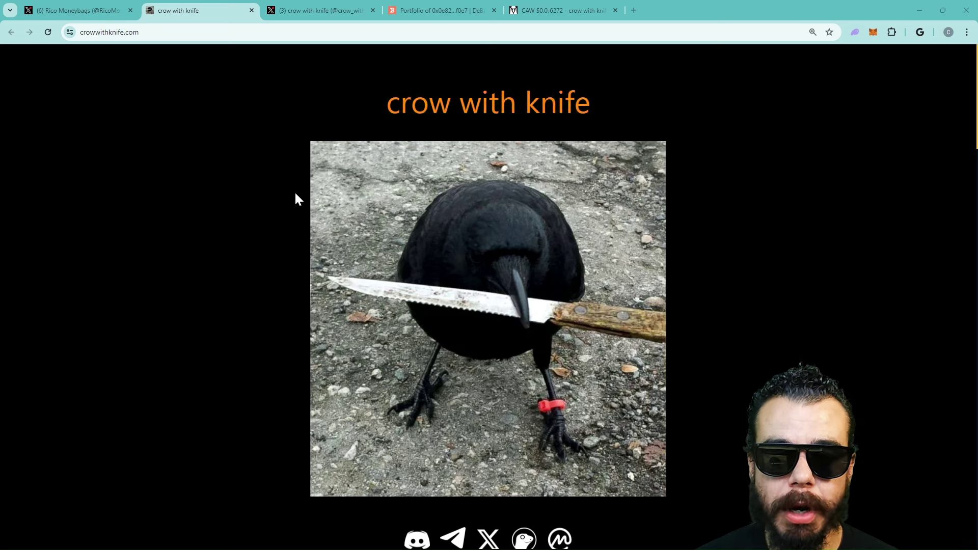
scroll(276, 255, "down", 3)
scroll(277, 255, "down", 5)
scroll(202, 325, "down", 3)
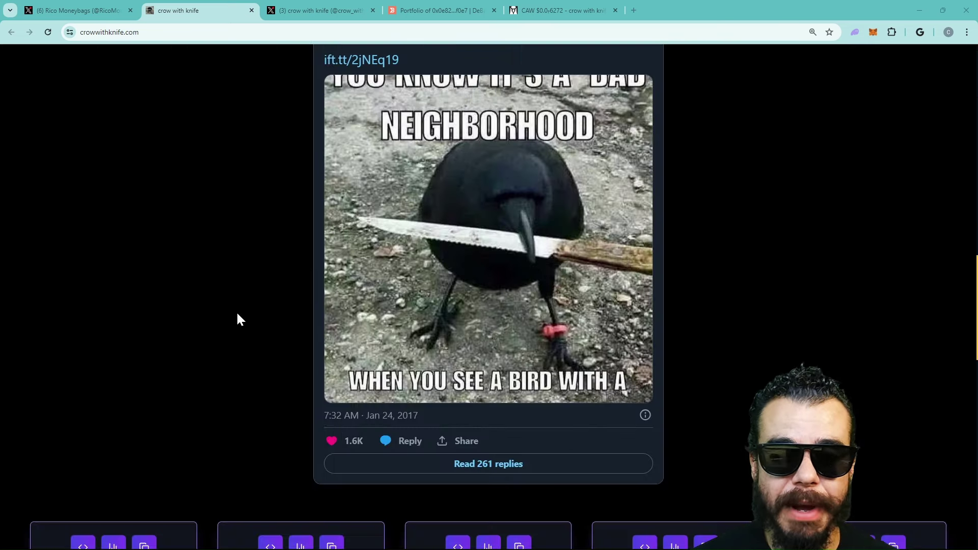
scroll(237, 319, "down", 2)
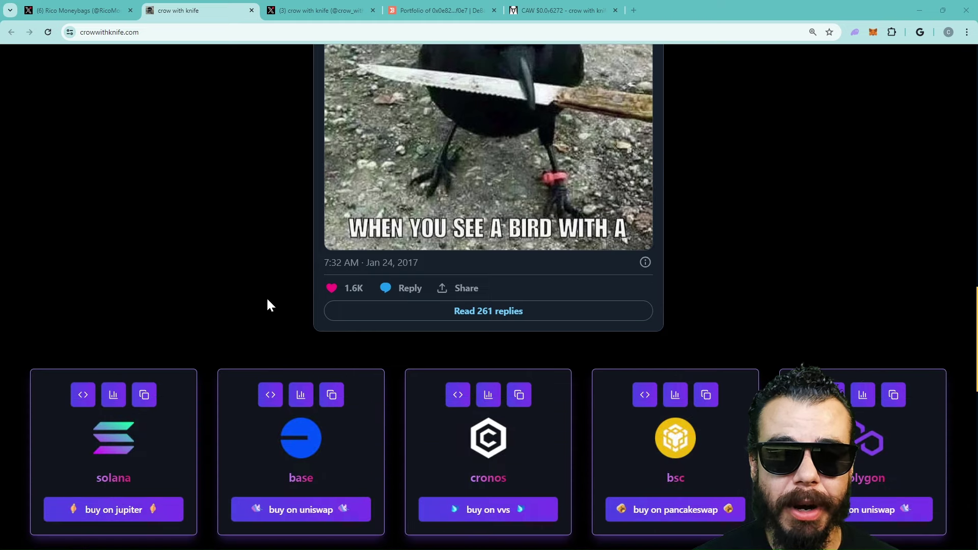
scroll(232, 253, "down", 2)
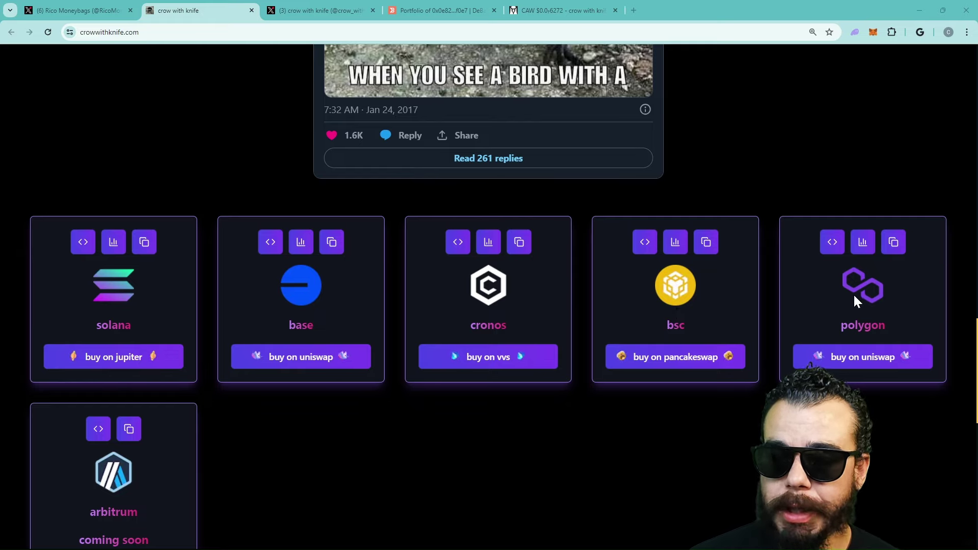
scroll(229, 444, "down", 1)
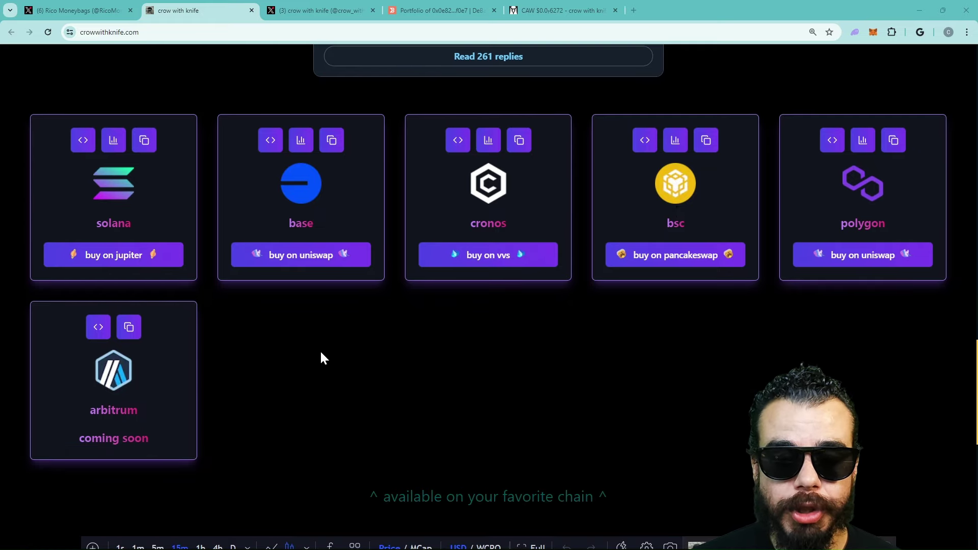
scroll(328, 353, "up", 3)
scroll(343, 348, "up", 5)
scroll(306, 229, "up", 3)
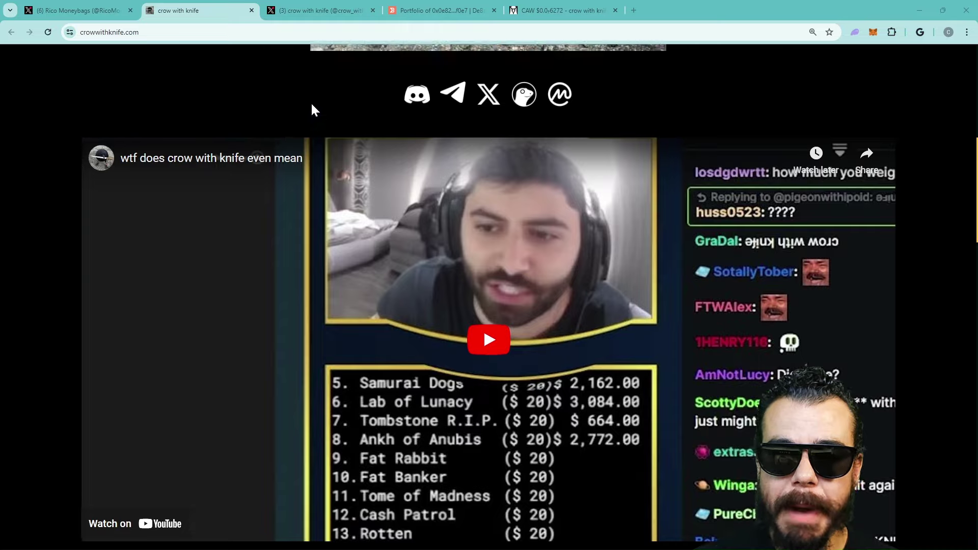
scroll(310, 107, "up", 4)
scroll(329, 133, "up", 2)
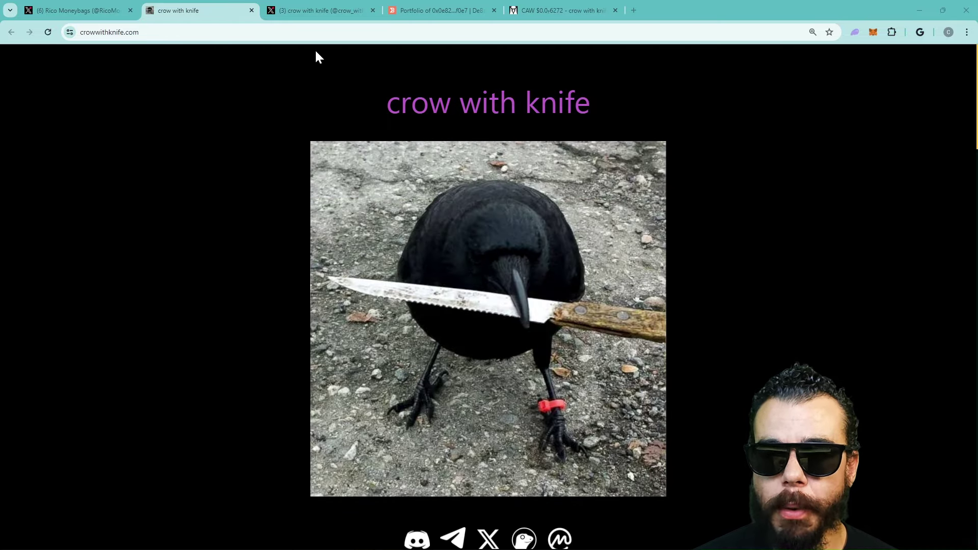
- View the crow with knife X profile, then show the fundraiser screenshot over the DeBank wallet tab
left_click(351, 10)
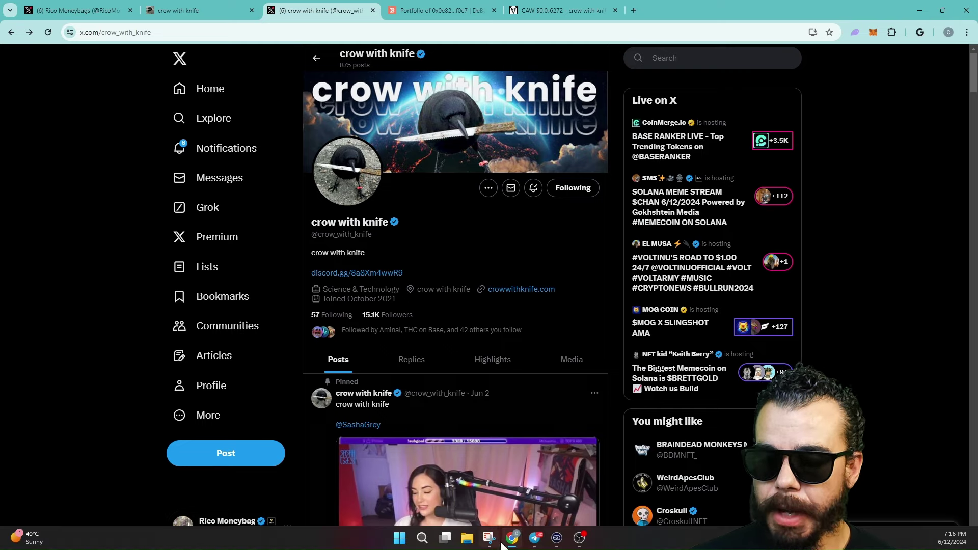
mouse_move(511, 540)
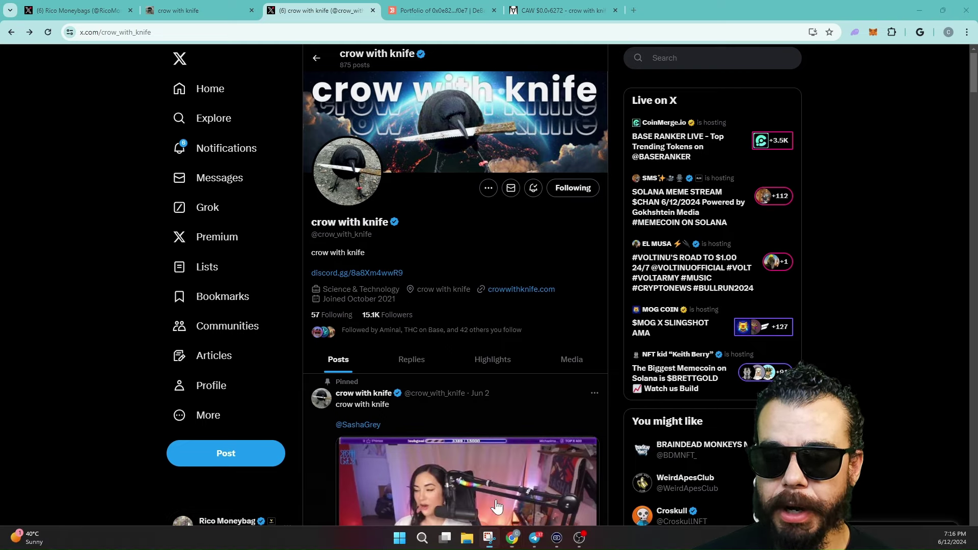
left_click(488, 538)
left_click(428, 11)
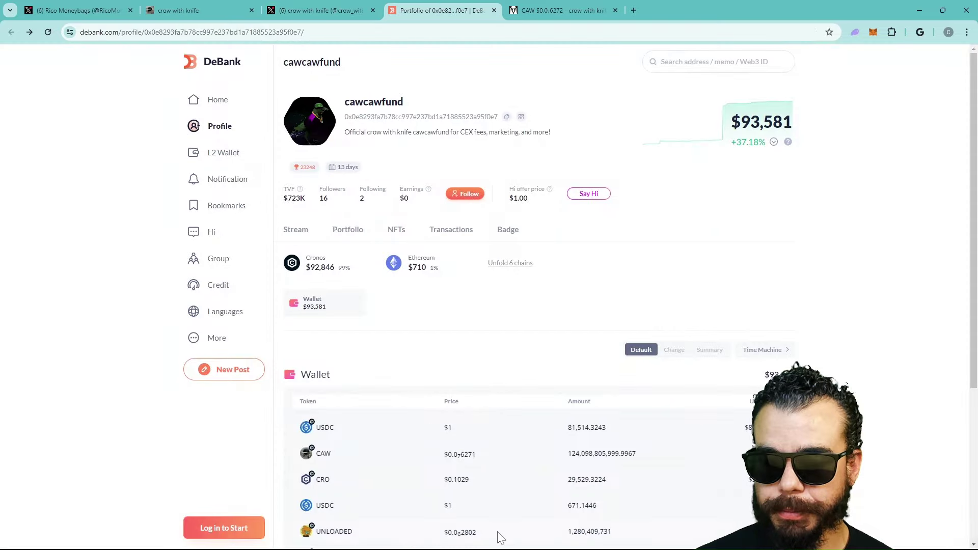
left_click(492, 516)
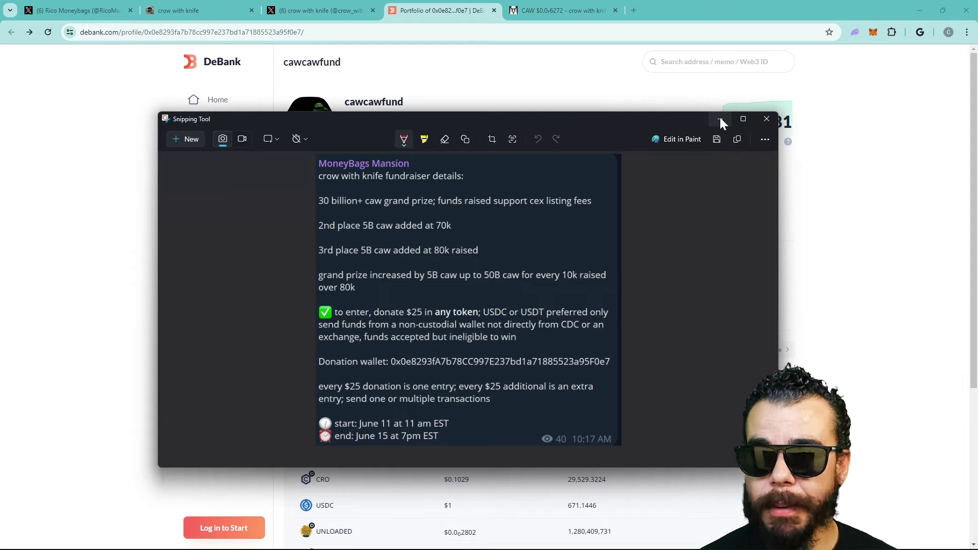
- Minimize the fundraiser screenshot to see the cawcawfund wallet's token holdings, about $93,581 total
left_click(720, 118)
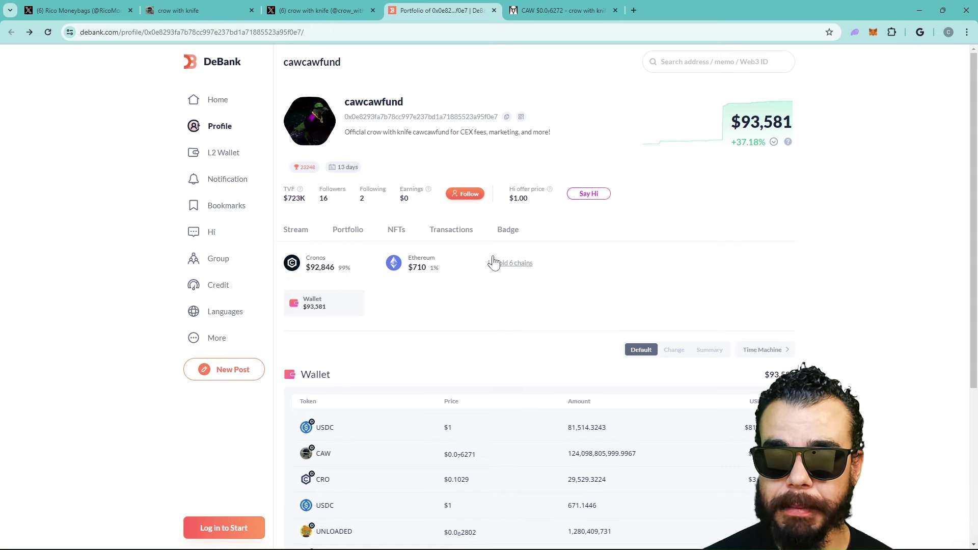
scroll(493, 262, "down", 1)
scroll(498, 252, "up", 1)
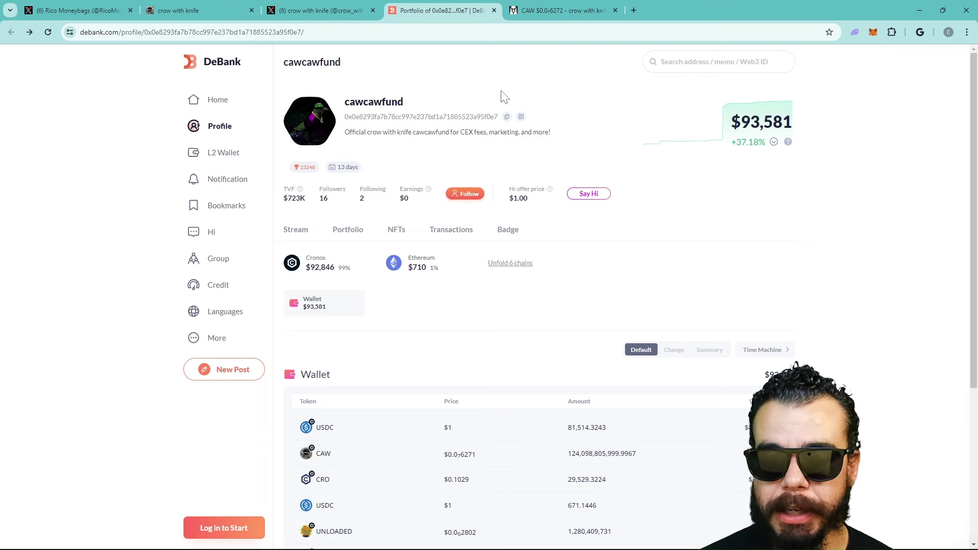
scroll(772, 253, "down", 3)
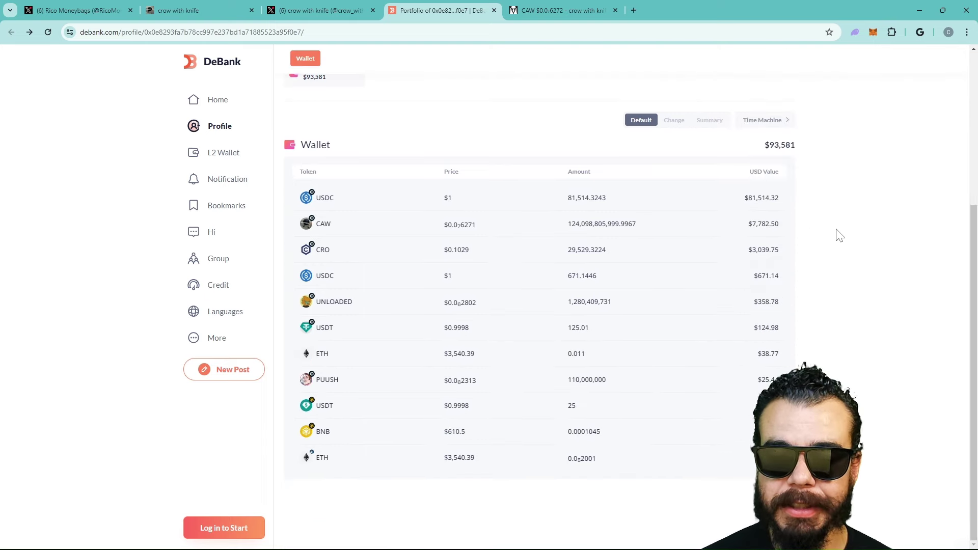
scroll(839, 236, "up", 3)
scroll(839, 235, "down", 3)
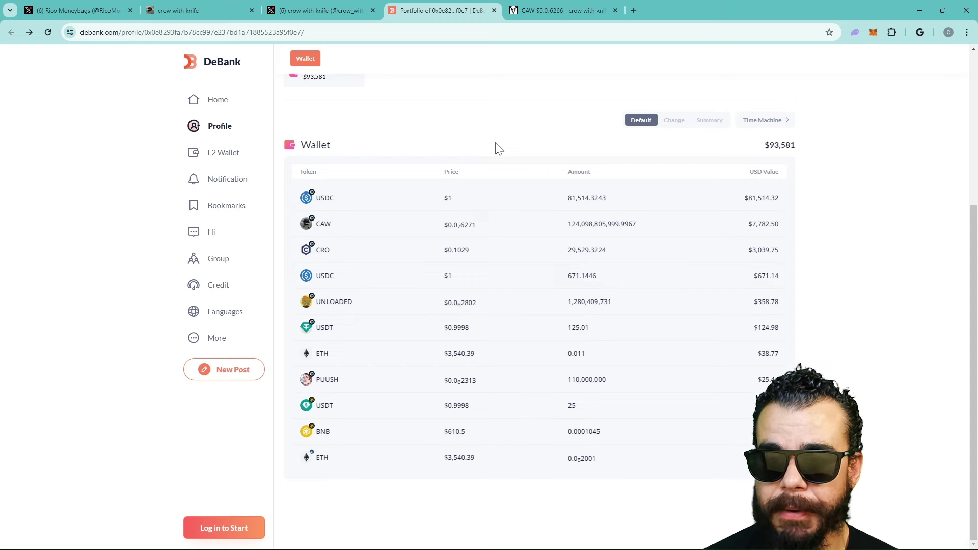
scroll(489, 152, "up", 3)
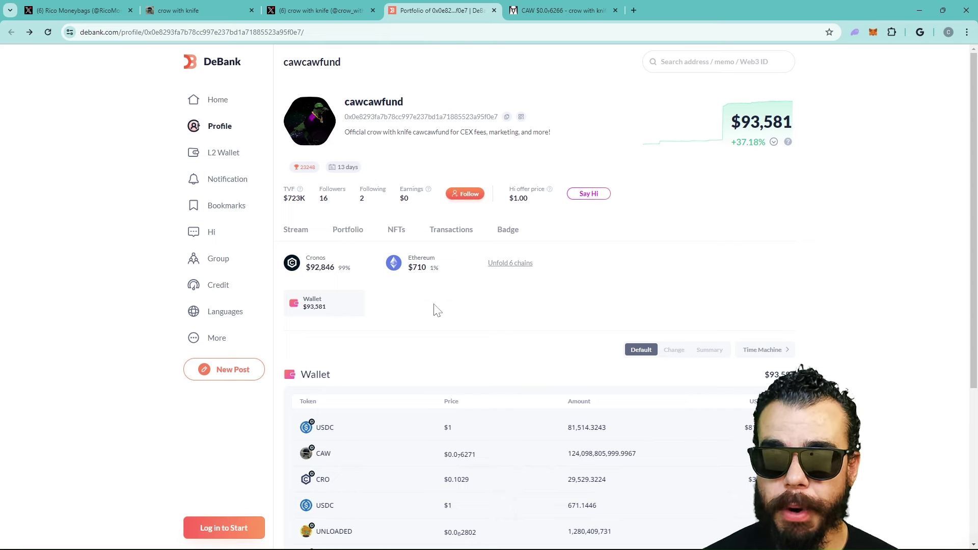
- Go through the wallet's Stream, Portfolio, NFTs, Transactions and Badge tabs, ending on Stream
left_click(299, 231)
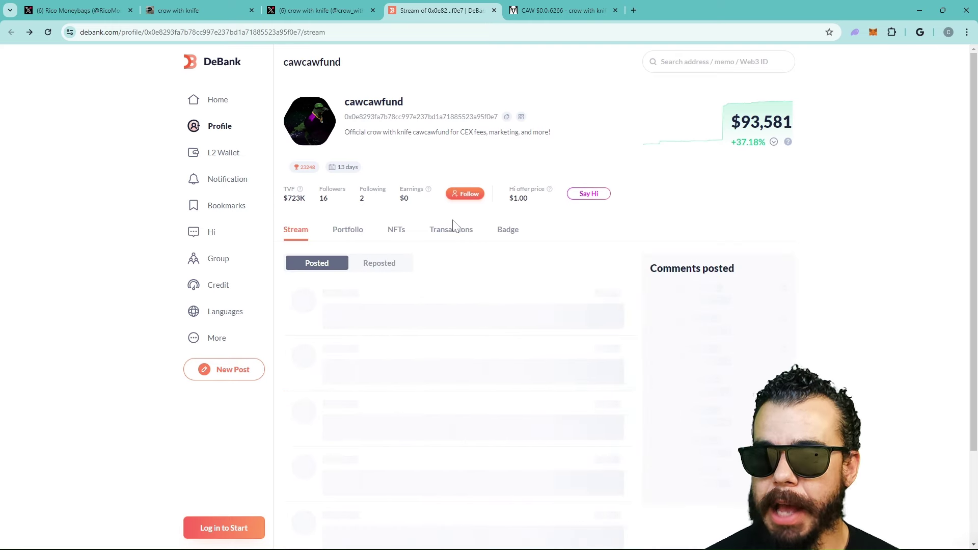
left_click(348, 231)
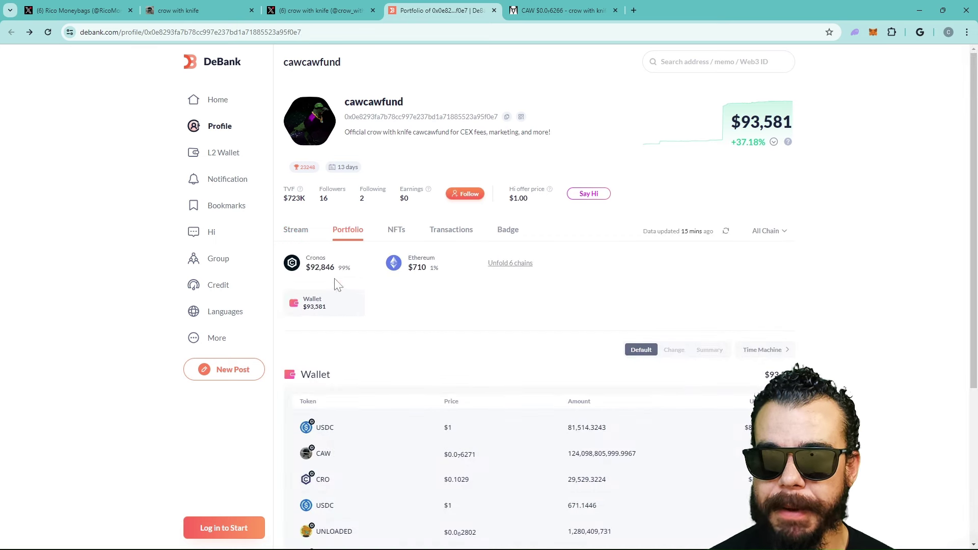
left_click(396, 233)
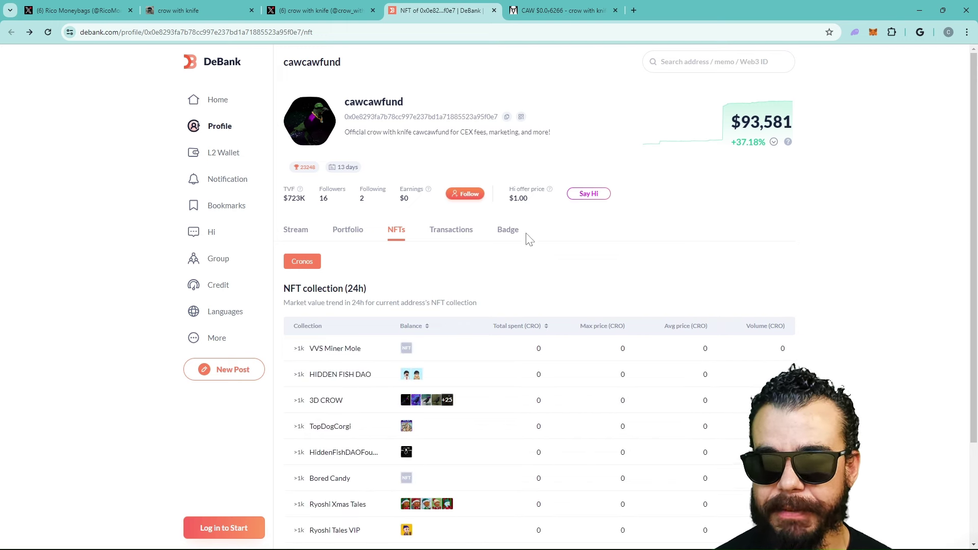
scroll(528, 214, "down", 2)
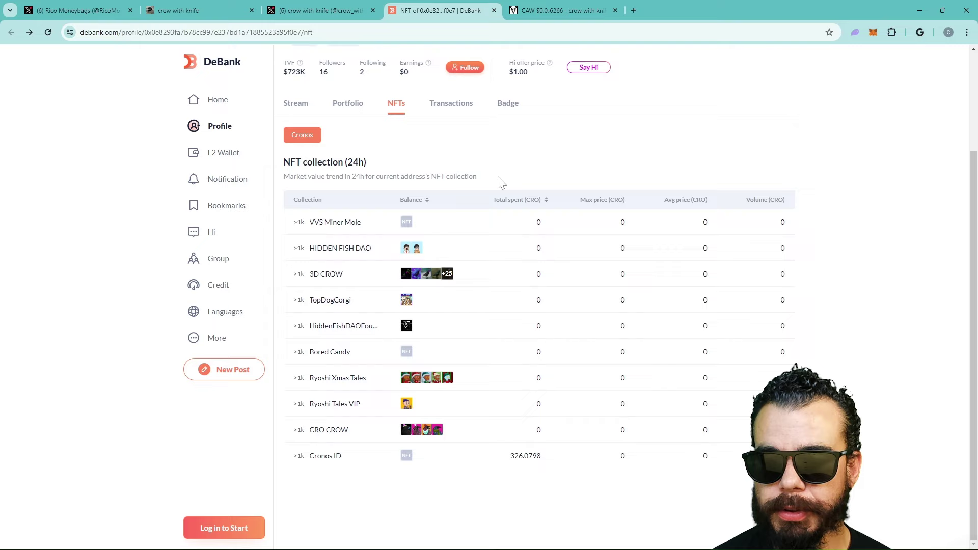
scroll(500, 182, "up", 2)
left_click(454, 213)
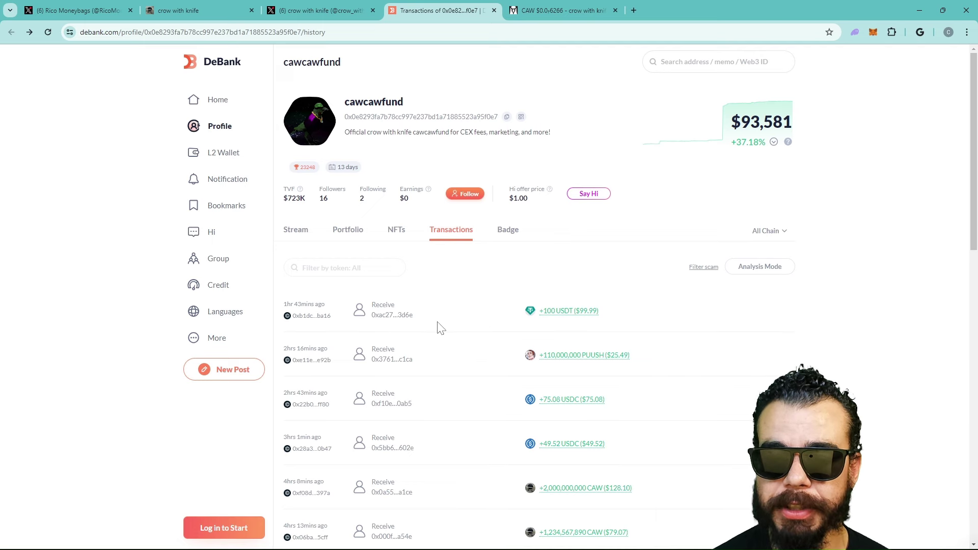
left_click(509, 232)
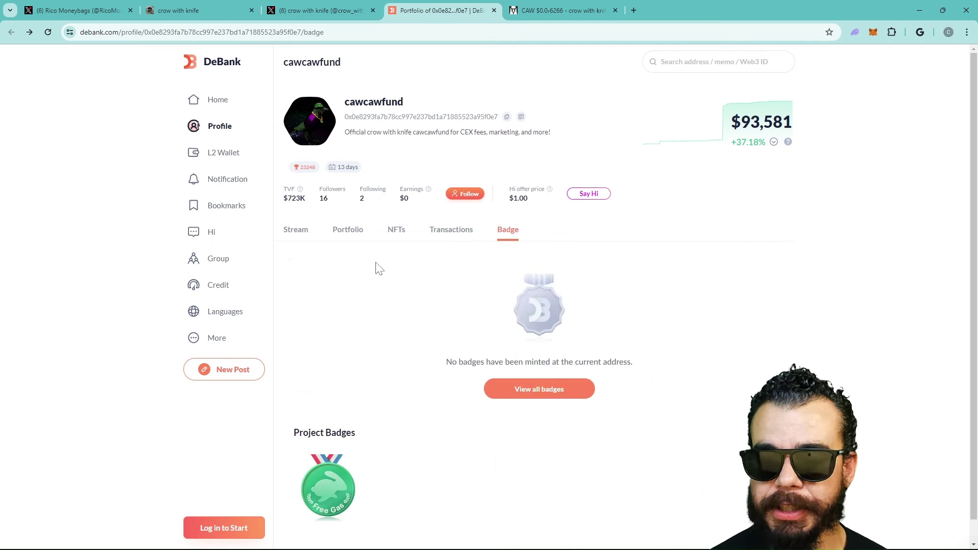
left_click(295, 232)
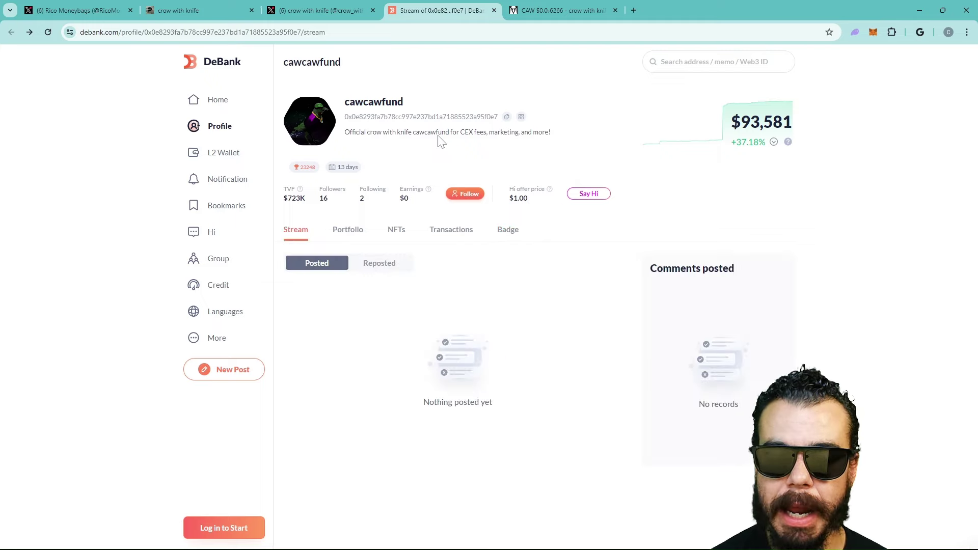
- Return to the crow with knife X feed, briefly opening and leaving the community building video post
left_click(320, 10)
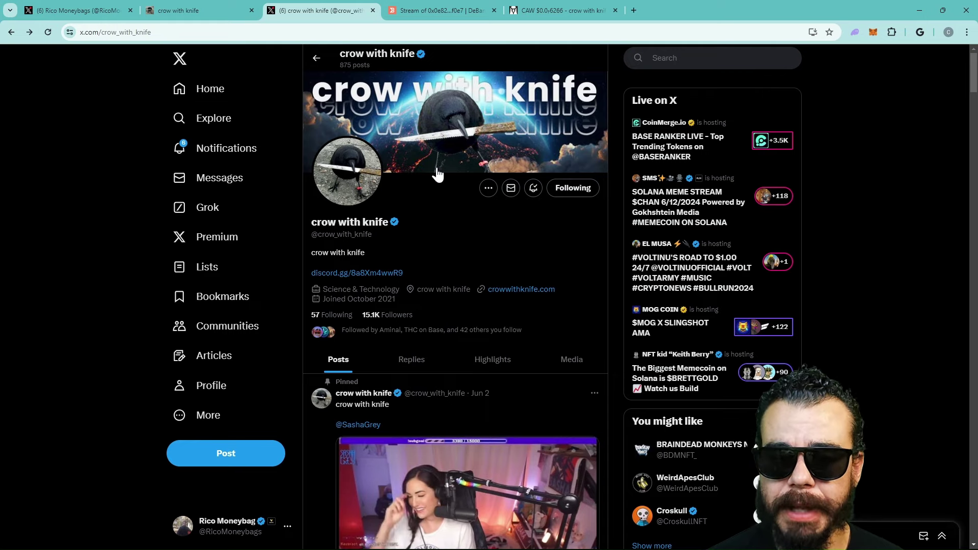
scroll(435, 185, "down", 2)
scroll(438, 200, "down", 6)
scroll(436, 203, "down", 3)
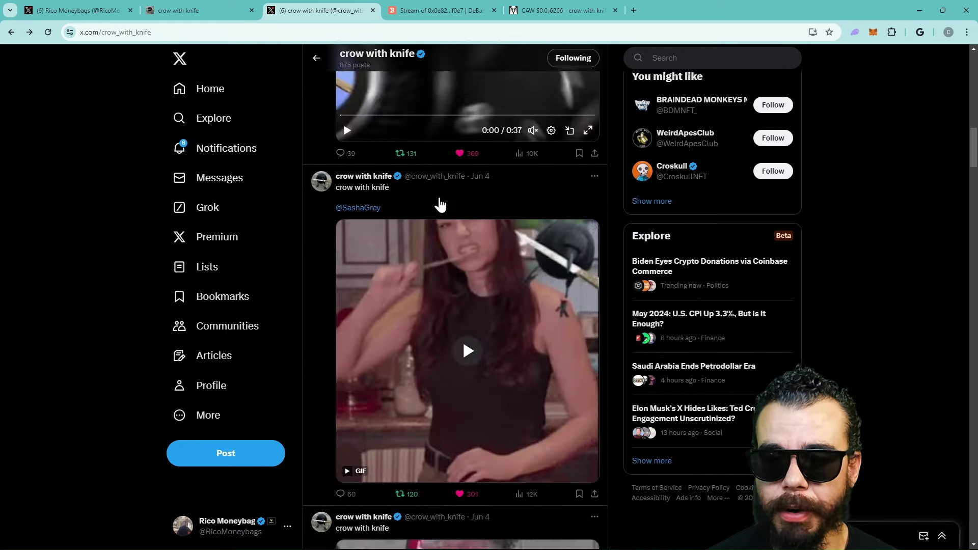
scroll(436, 203, "up", 3)
scroll(511, 268, "down", 1)
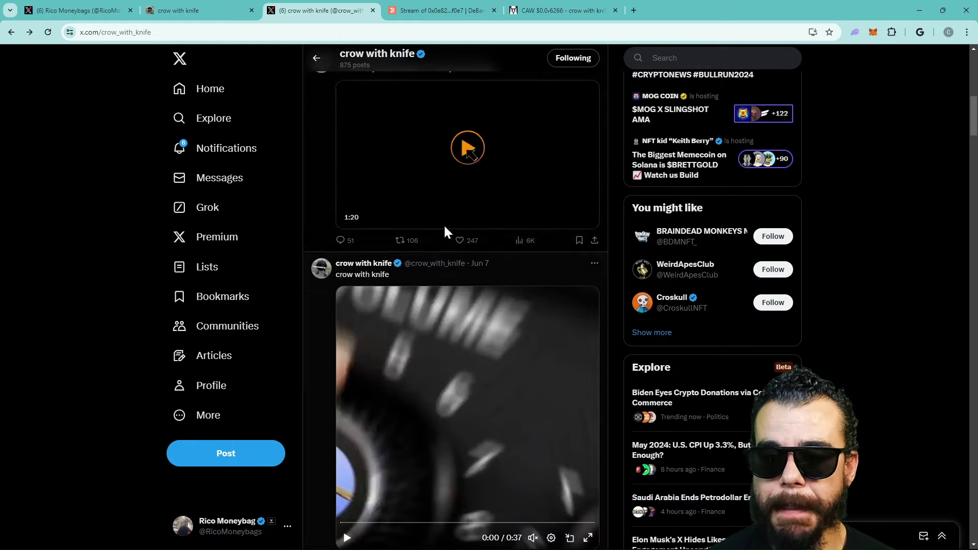
left_click(409, 245)
key("alt+Left")
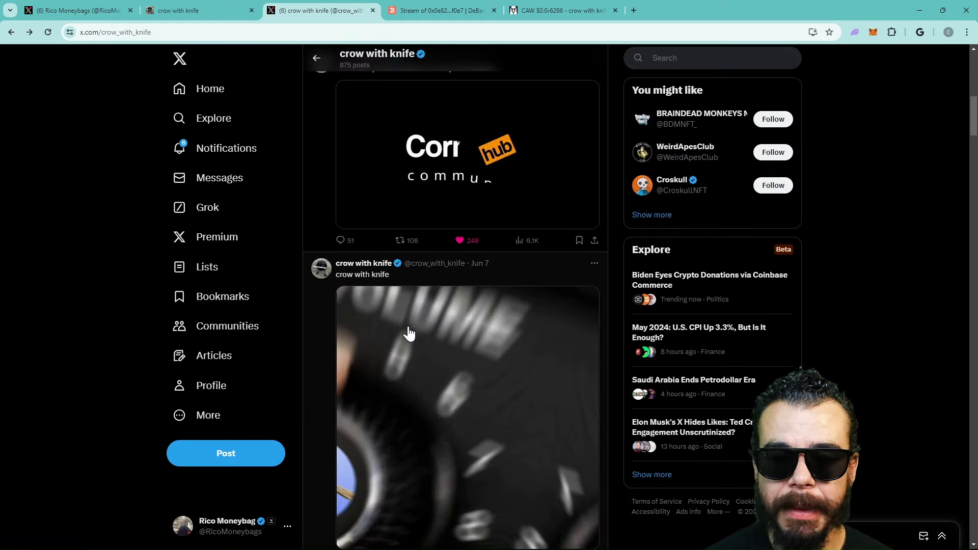
left_click(408, 247)
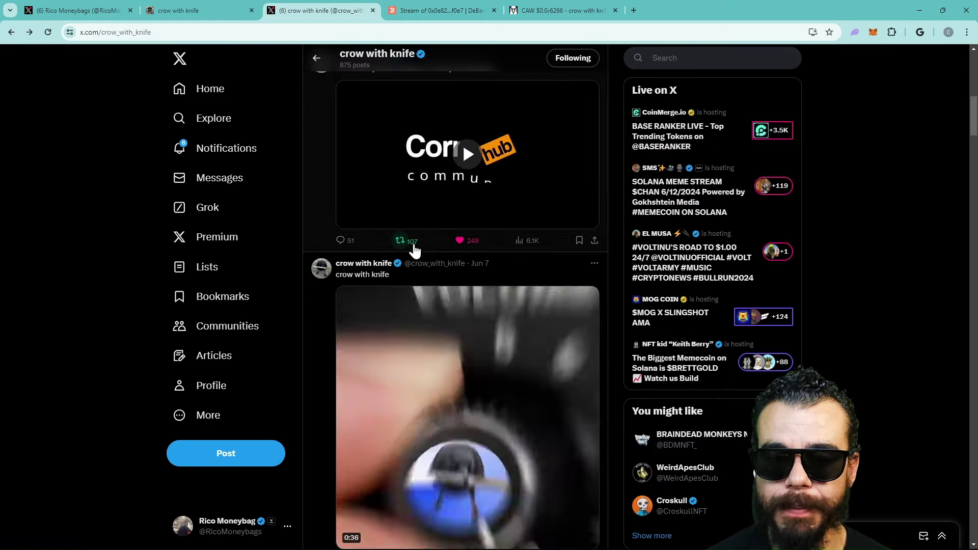
scroll(498, 220, "down", 2)
scroll(513, 223, "down", 4)
scroll(512, 223, "down", 5)
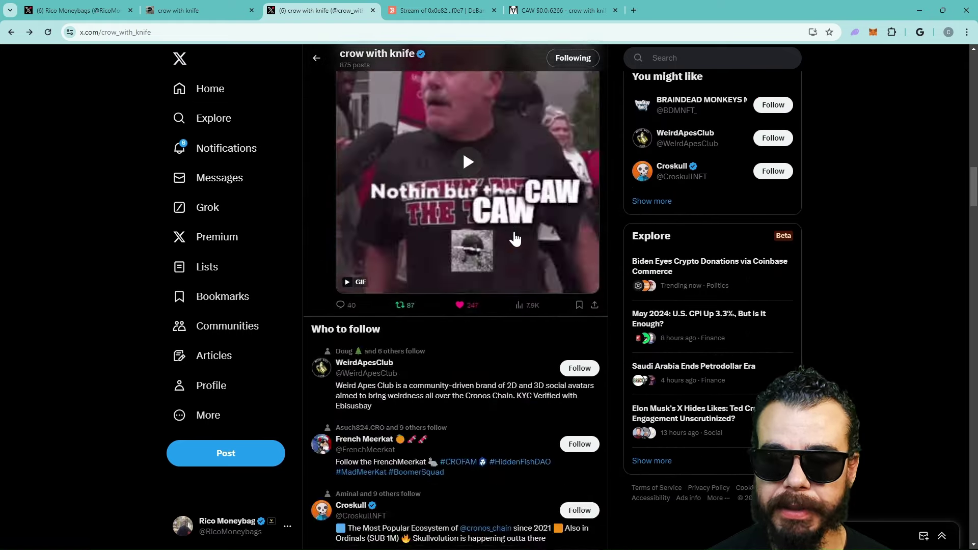
scroll(514, 253, "down", 4)
scroll(516, 276, "down", 3)
scroll(518, 288, "down", 3)
scroll(509, 287, "down", 4)
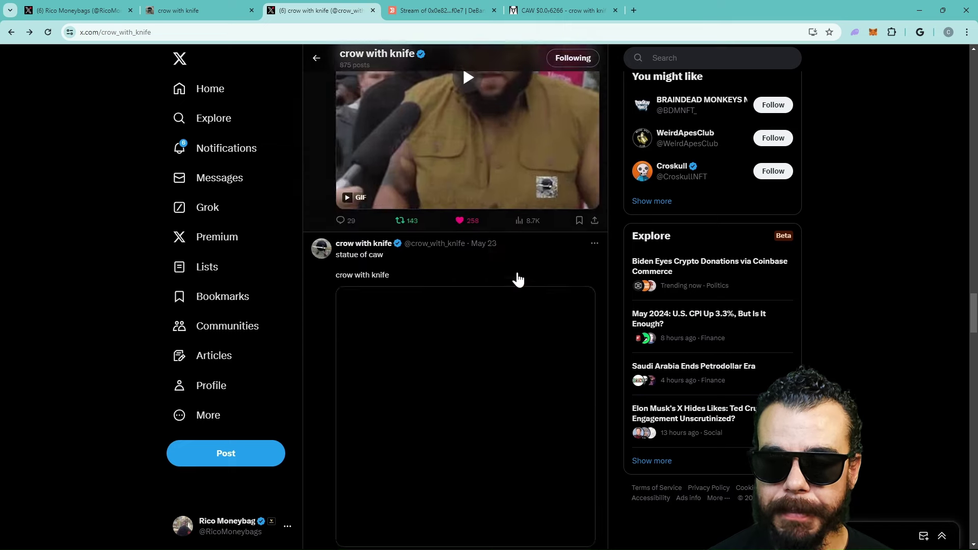
scroll(515, 280, "down", 3)
scroll(515, 280, "down", 3)
scroll(509, 283, "down", 3)
scroll(506, 285, "up", 2)
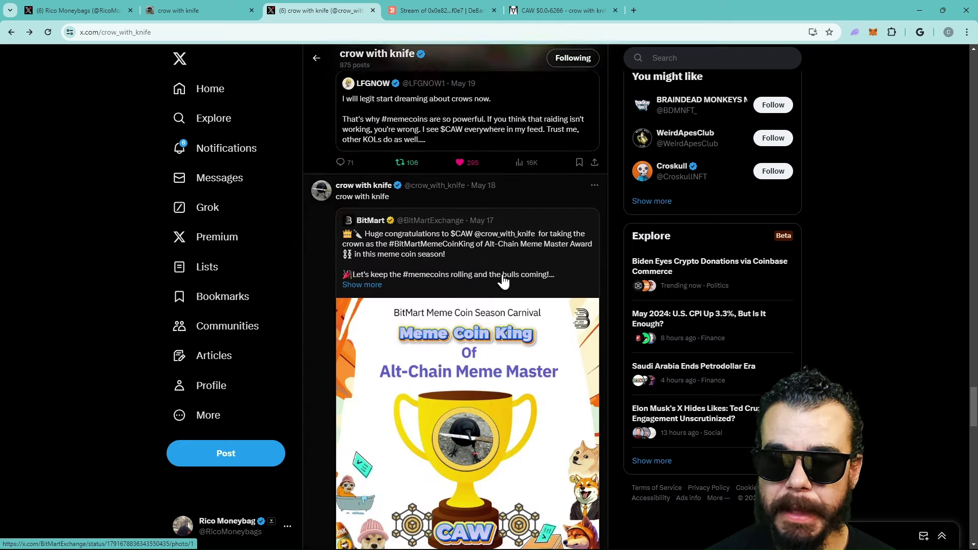
scroll(508, 286, "up", 5)
scroll(511, 286, "up", 3)
scroll(512, 285, "down", 5)
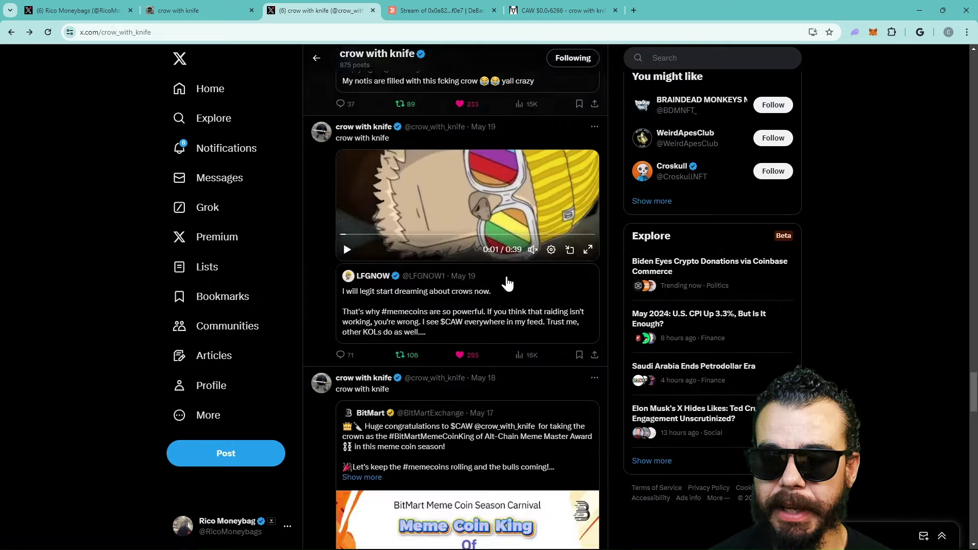
scroll(507, 283, "down", 4)
scroll(505, 291, "down", 3)
scroll(502, 295, "down", 4)
scroll(505, 297, "down", 4)
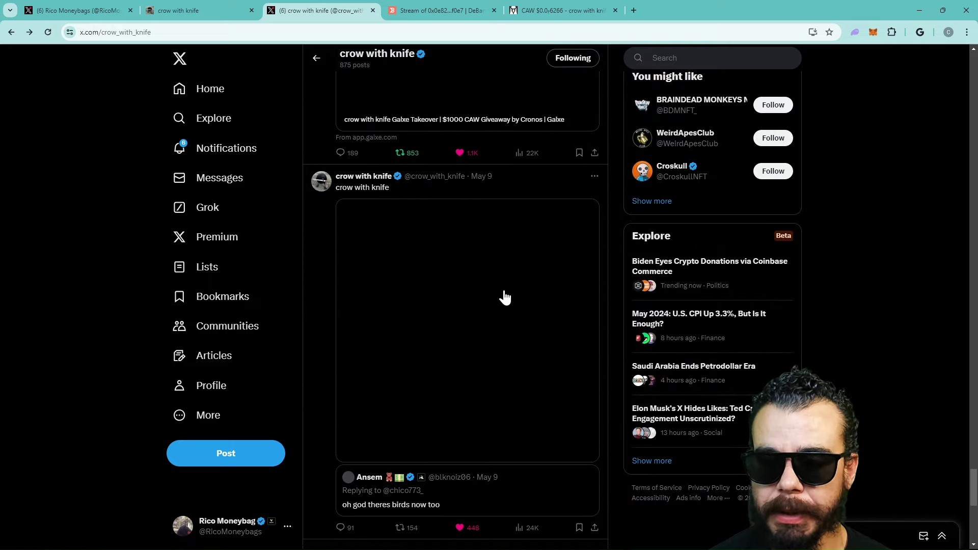
scroll(502, 295, "down", 4)
scroll(504, 297, "down", 4)
scroll(498, 294, "down", 4)
scroll(498, 294, "down", 4)
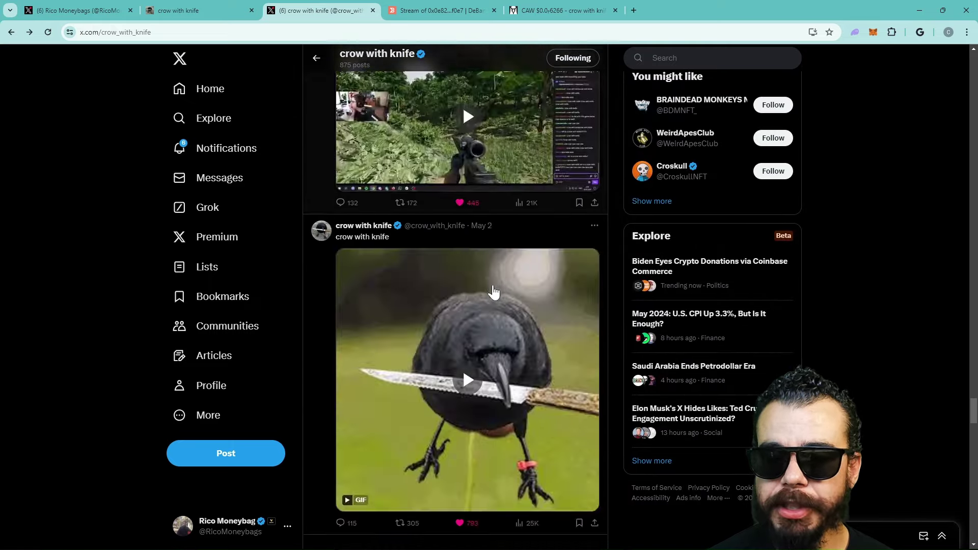
scroll(493, 295, "down", 4)
scroll(491, 293, "down", 4)
scroll(489, 287, "down", 4)
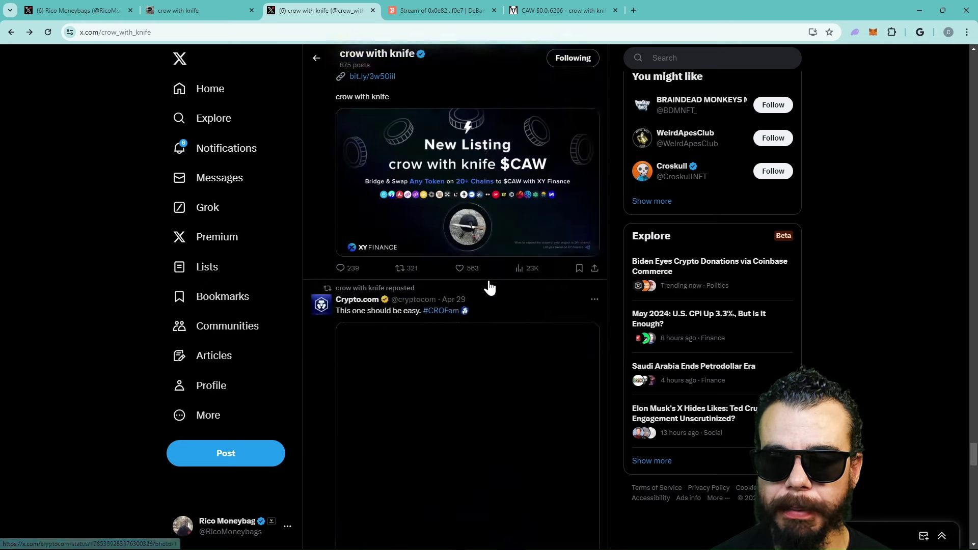
scroll(485, 287, "down", 4)
scroll(485, 287, "down", 4)
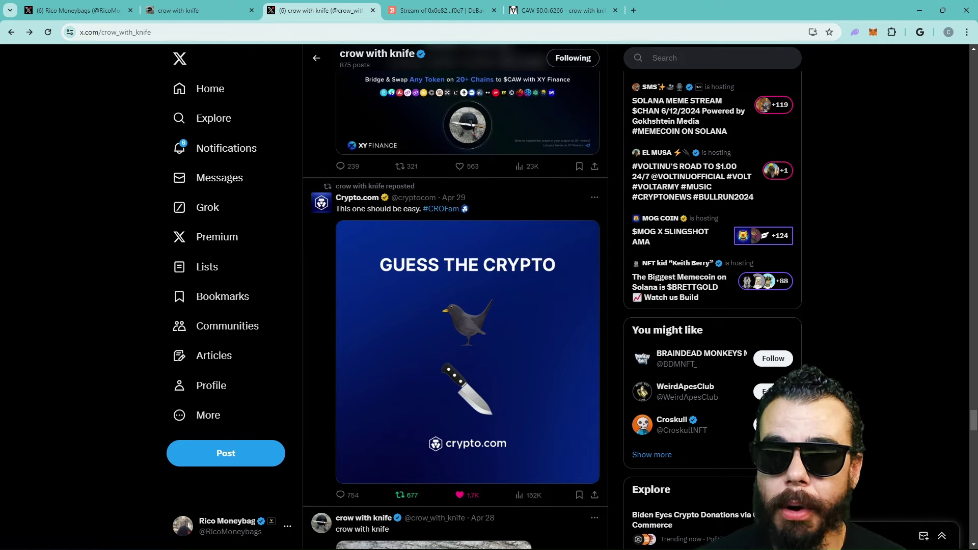
- Switch to the 'Stream of 0x0e82…' DeBank tab showing cawcawfund's empty post stream
left_click(449, 10)
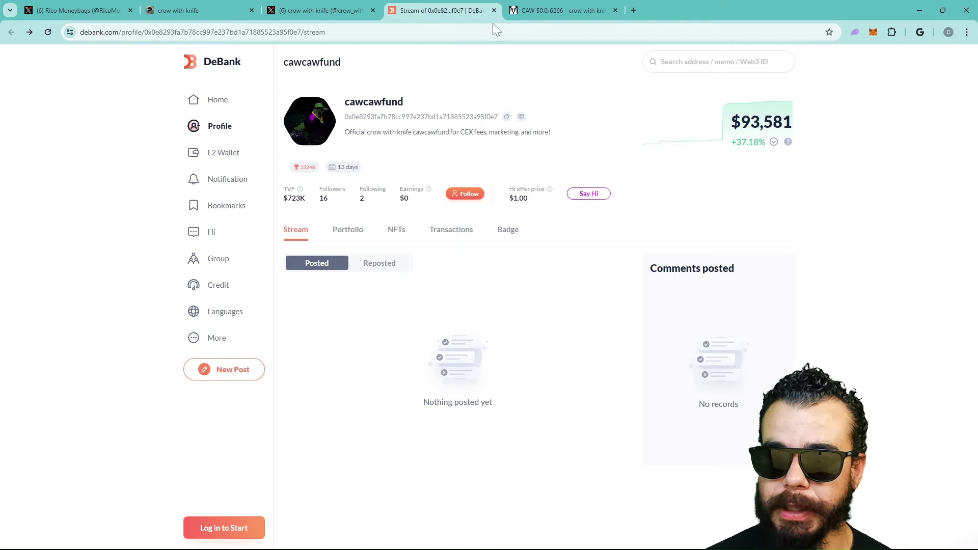
- Switch to the crowwithknife.com site to view its video and DEX Screener price embed
left_click(200, 10)
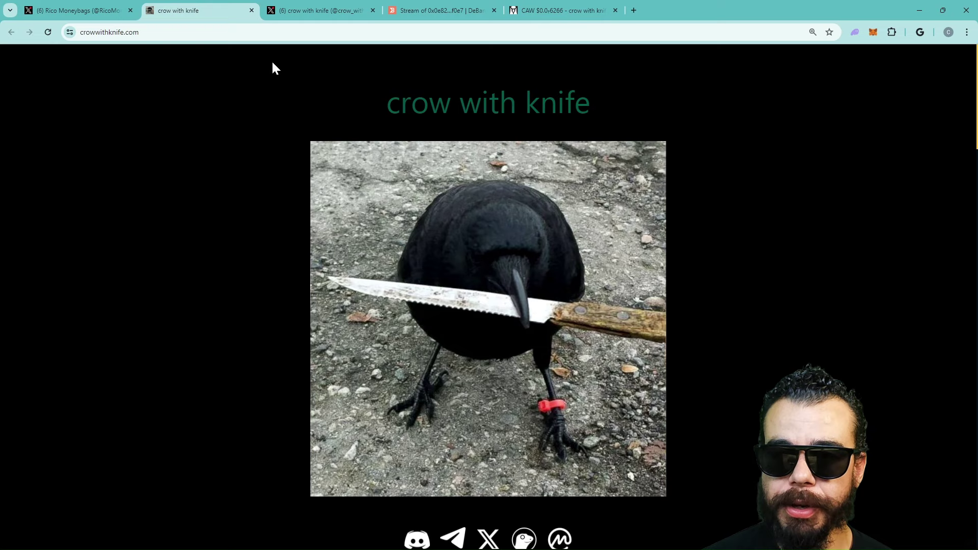
scroll(258, 158, "down", 5)
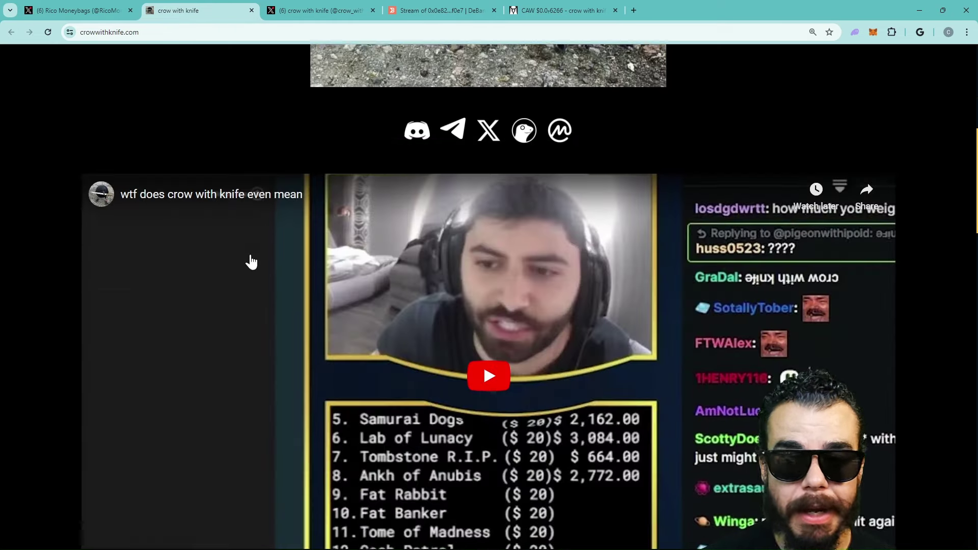
scroll(249, 263, "down", 5)
scroll(267, 267, "down", 5)
scroll(271, 266, "down", 5)
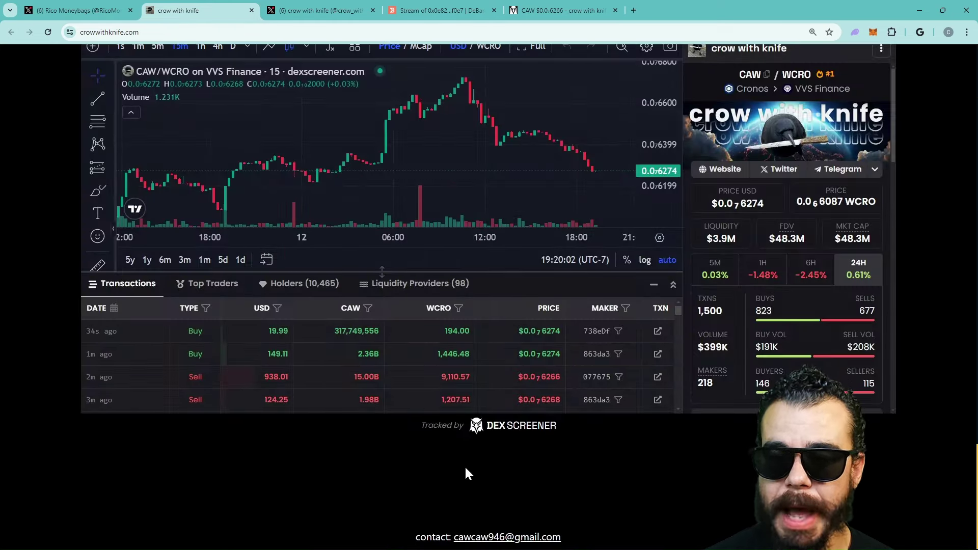
scroll(381, 474, "up", 5)
scroll(398, 367, "up", 5)
scroll(459, 230, "up", 5)
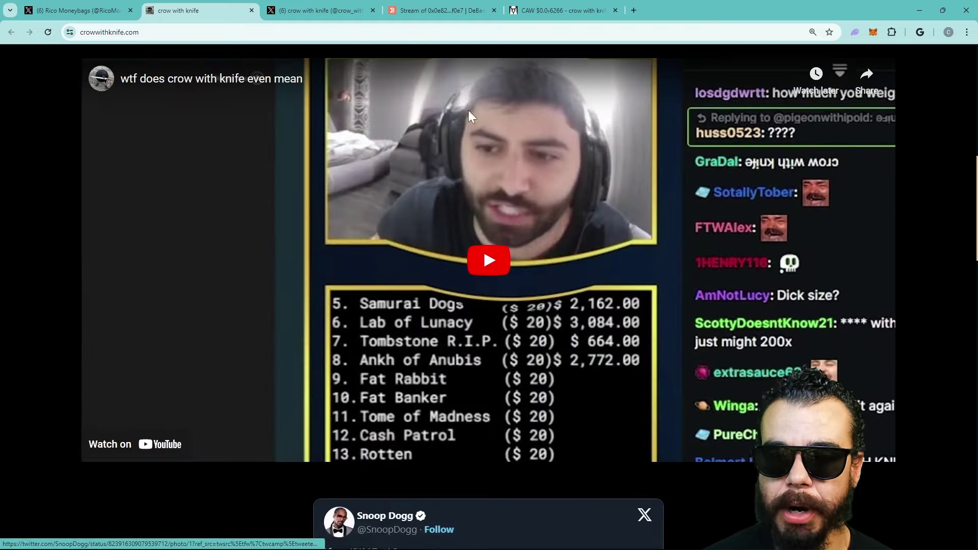
scroll(586, 86, "up", 3)
scroll(702, 188, "up", 3)
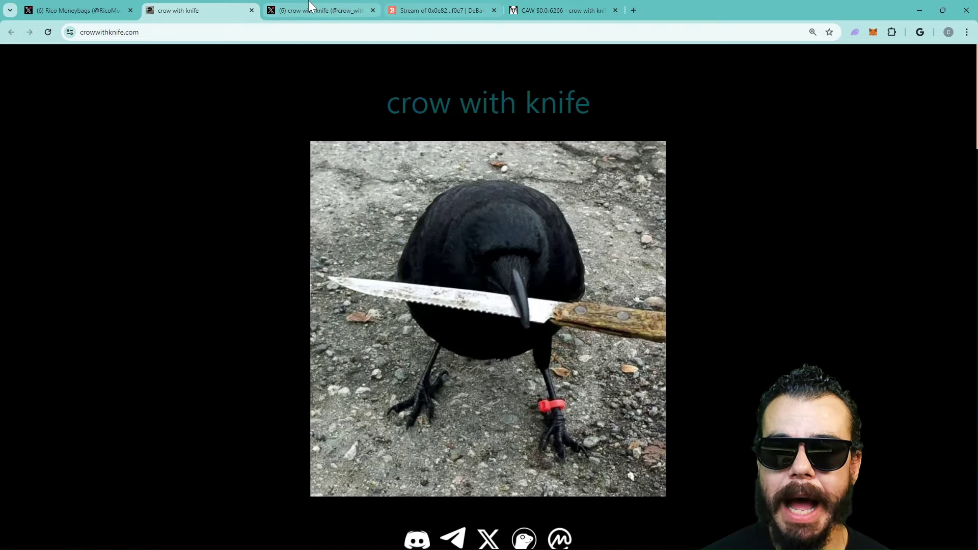
- Switch to the crow with knife X profile and skim up to its 15.1K-follower header
left_click(314, 10)
scroll(458, 305, "down", 5)
scroll(468, 304, "down", 3)
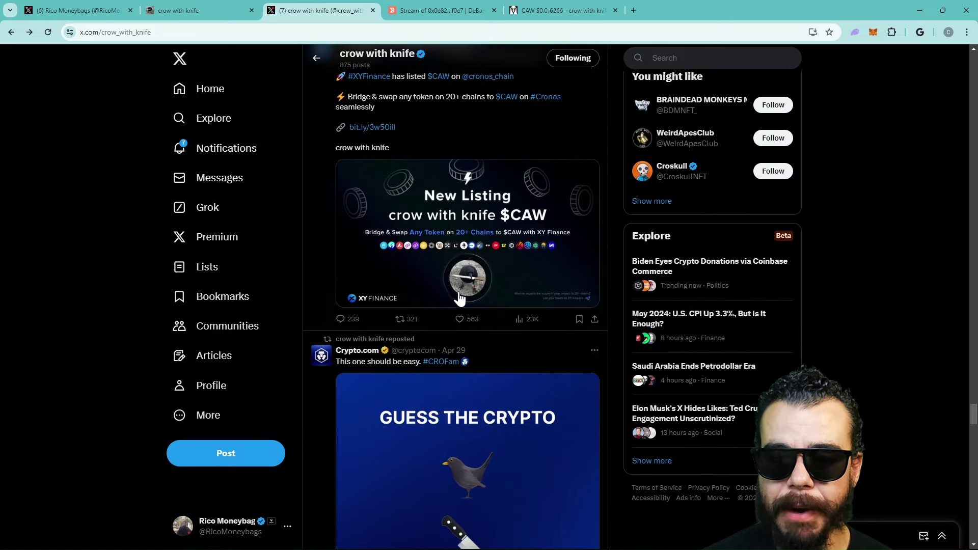
scroll(357, 268, "down", 3)
scroll(465, 235, "up", 1)
scroll(442, 237, "up", 4)
scroll(441, 237, "up", 5)
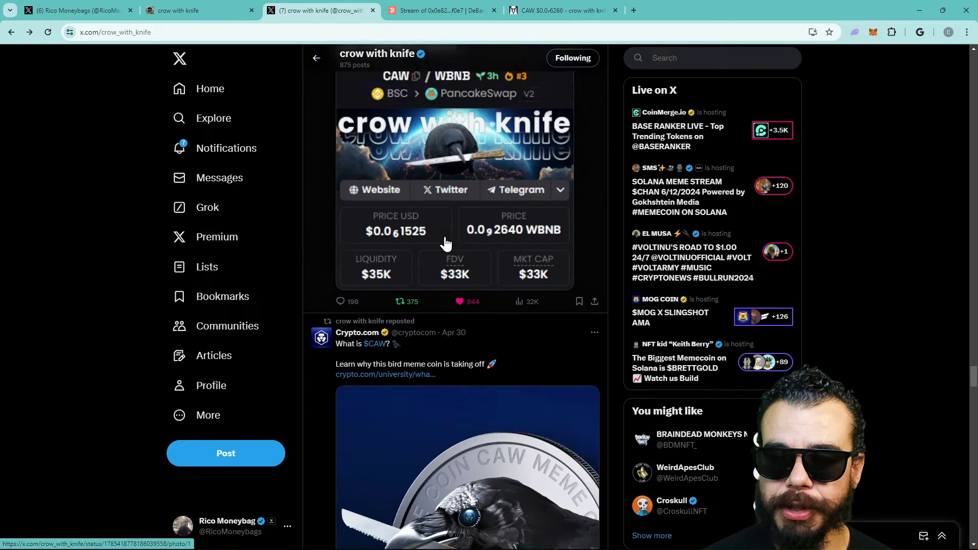
scroll(441, 241, "up", 5)
scroll(441, 244, "up", 2)
scroll(441, 245, "up", 1)
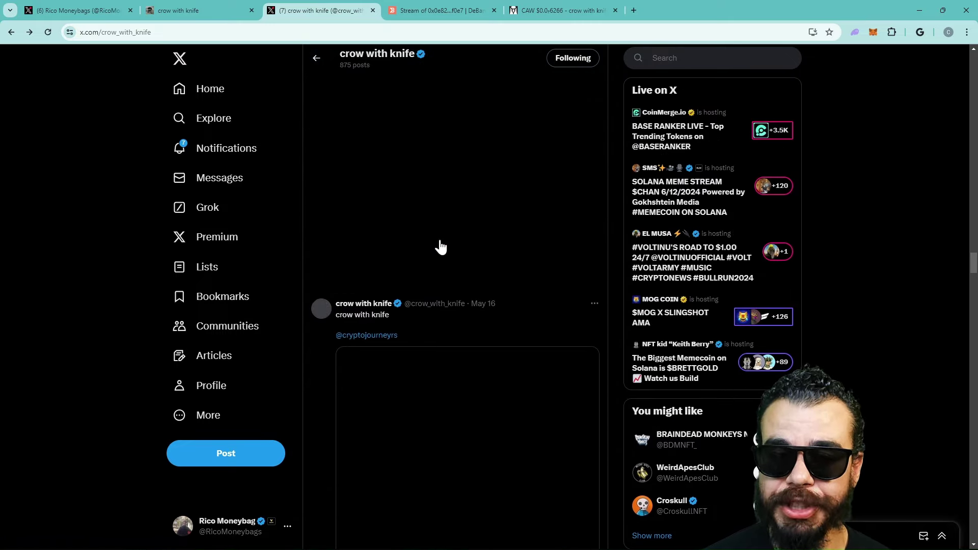
scroll(439, 247, "up", 3)
scroll(439, 247, "up", 3)
scroll(434, 233, "up", 3)
scroll(434, 233, "up", 1)
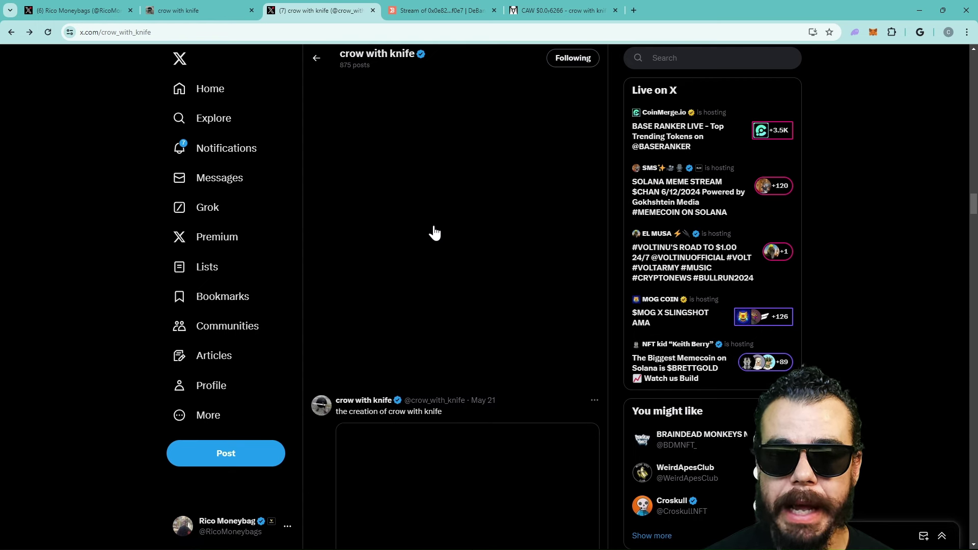
scroll(433, 235, "up", 2)
scroll(432, 235, "up", 3)
scroll(431, 235, "up", 1)
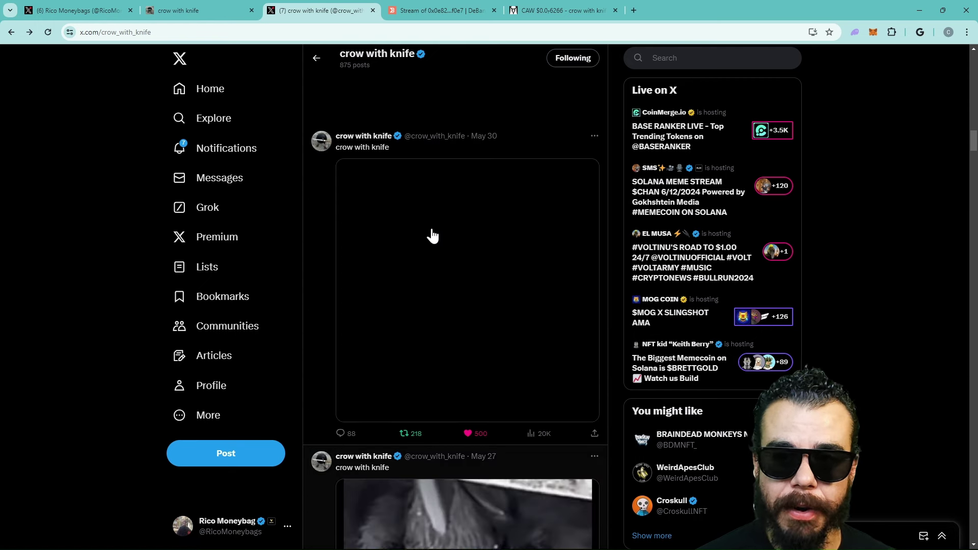
scroll(436, 231, "up", 3)
scroll(442, 228, "up", 2)
scroll(466, 199, "up", 2)
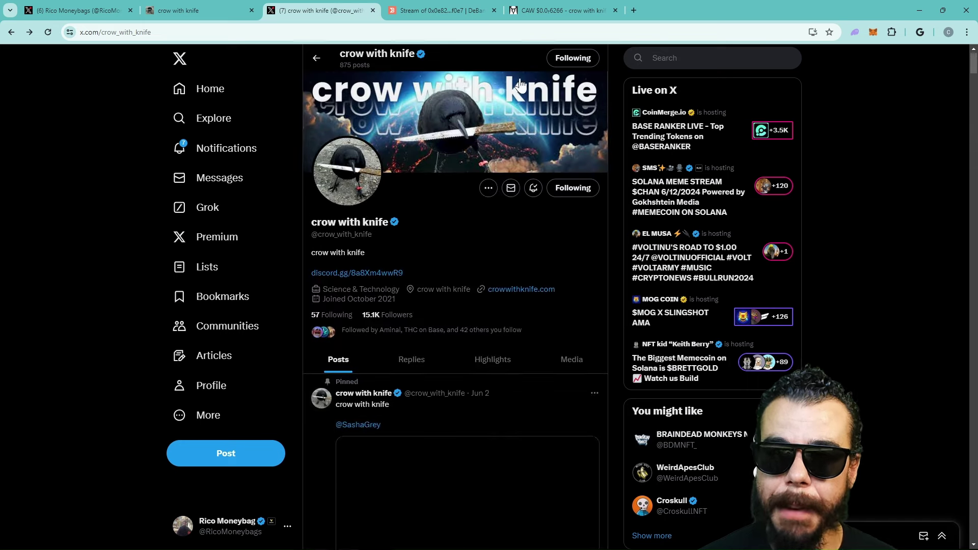
- Pan the CAW/WCRO daily chart toward later dates to reveal the drawn consolidation wave forecast
left_click(541, 8)
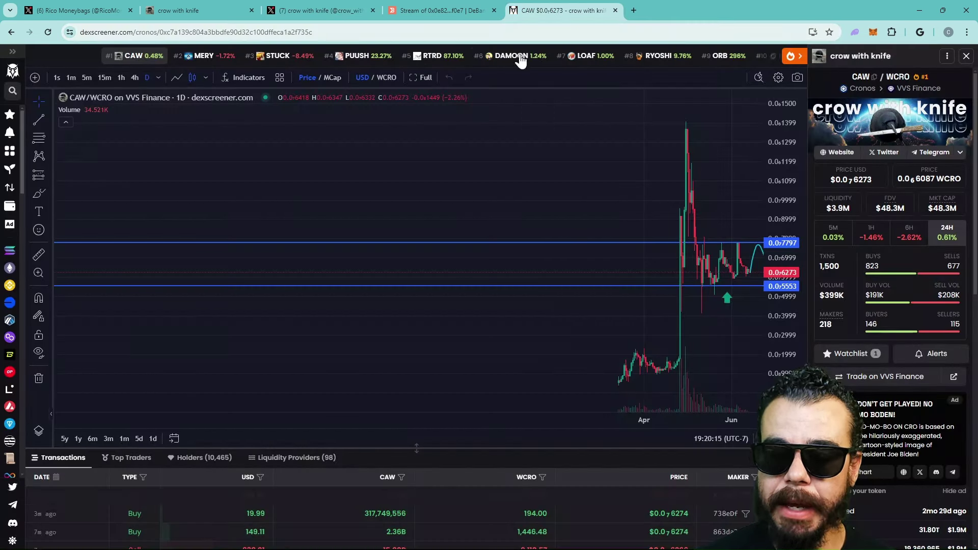
left_click_drag(489, 186, 376, 196)
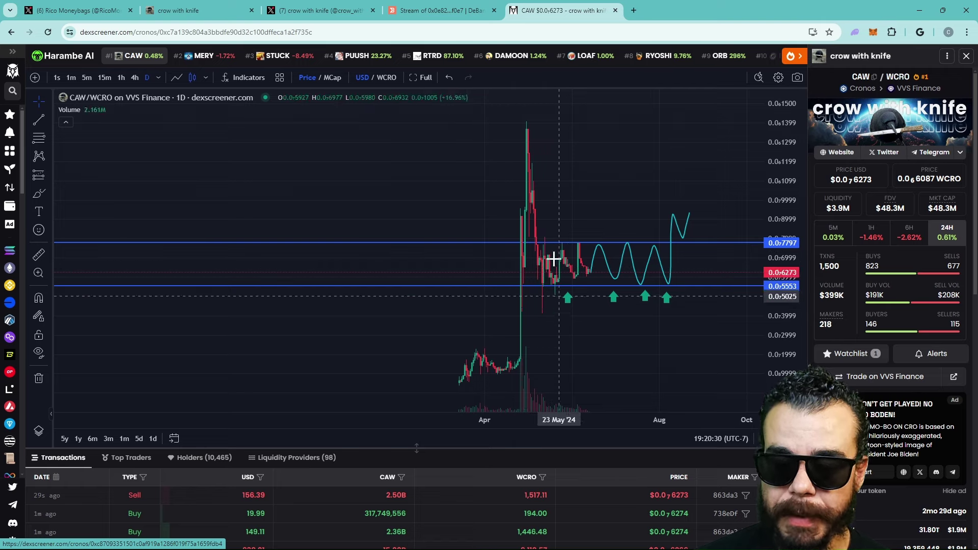
scroll(573, 328, "right", 2)
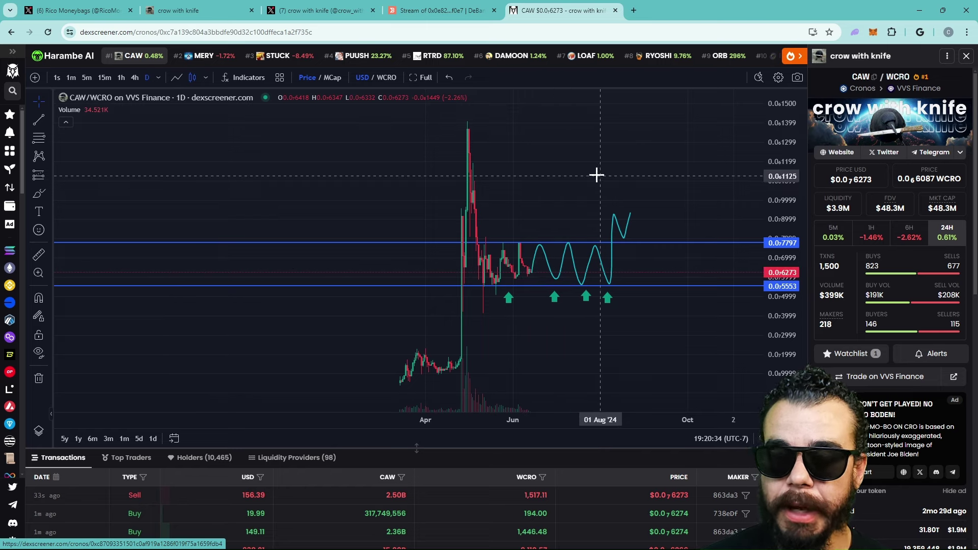
left_click_drag(596, 176, 548, 174)
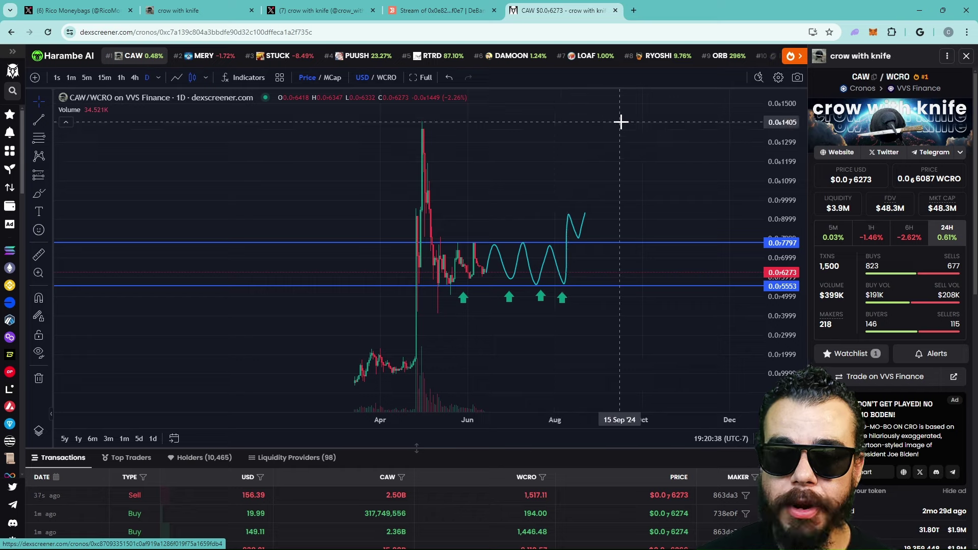
left_click_drag(599, 118, 581, 122)
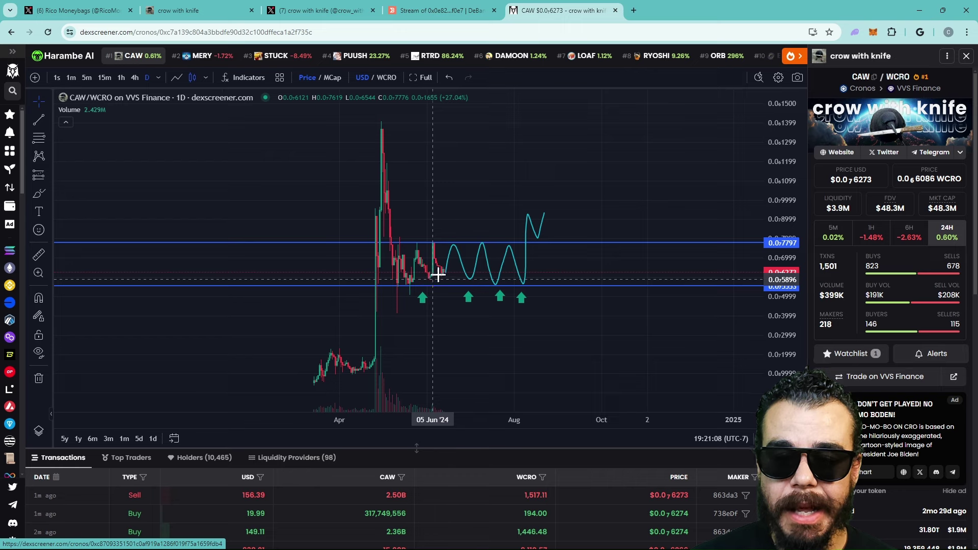
- Pick the Horizontal Line tool from the left toolbar's line tools flyout
right_click(185, 160)
left_click(56, 120)
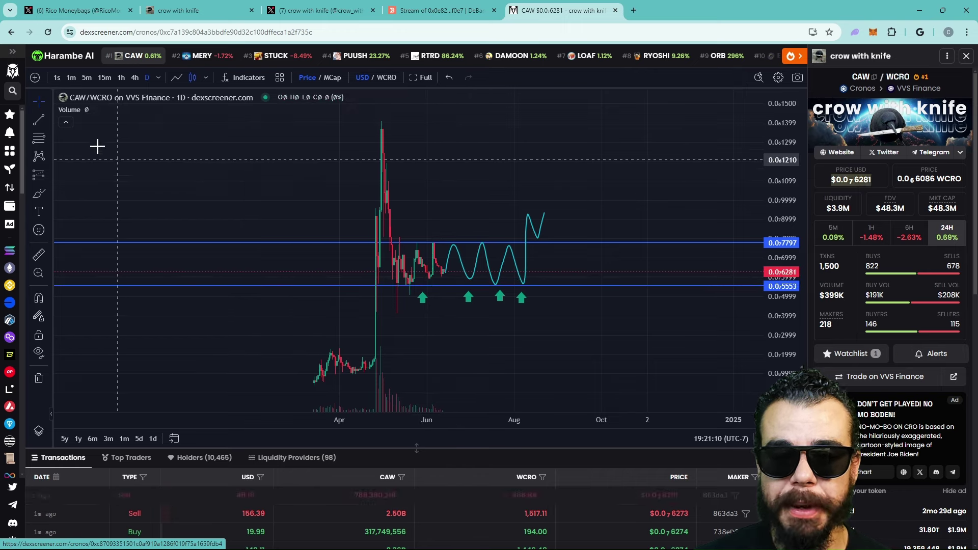
left_click(47, 119)
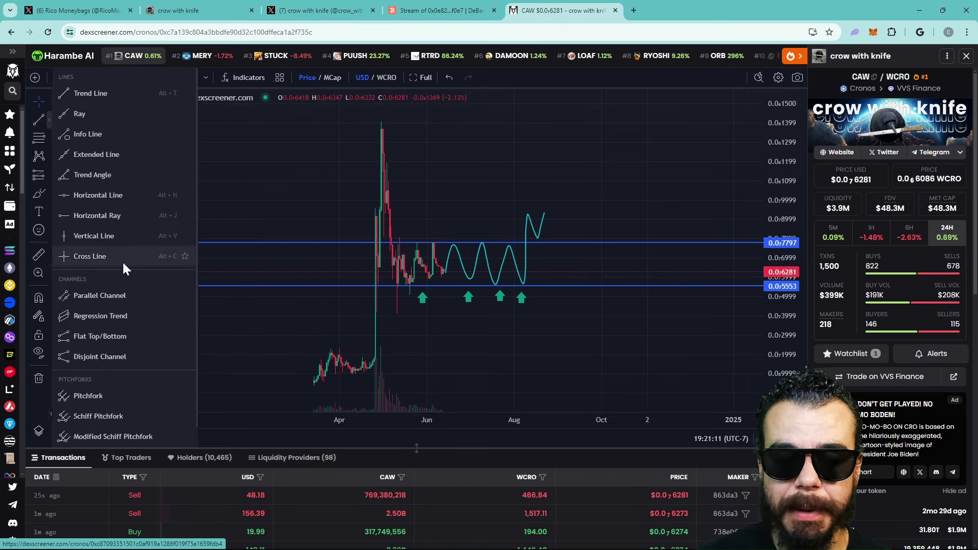
left_click(118, 195)
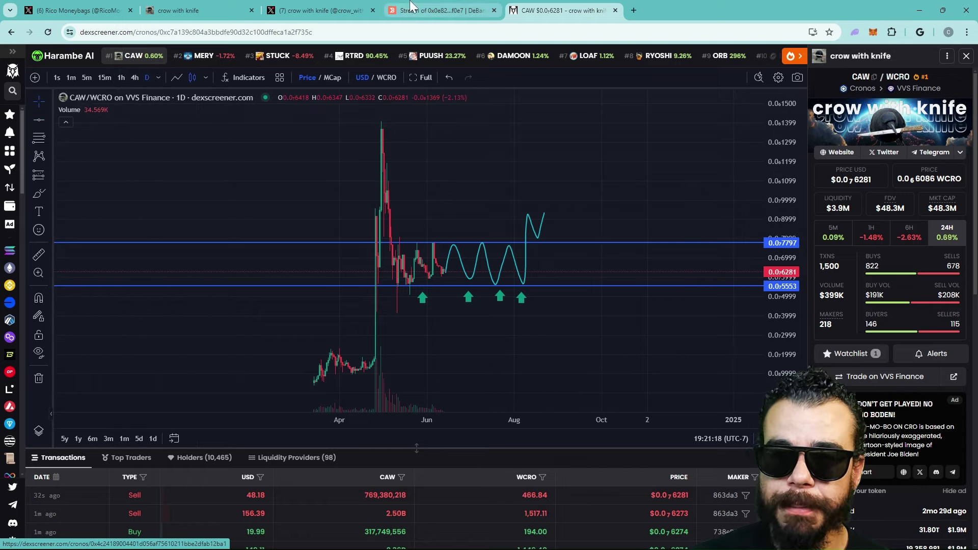
left_click(440, 10)
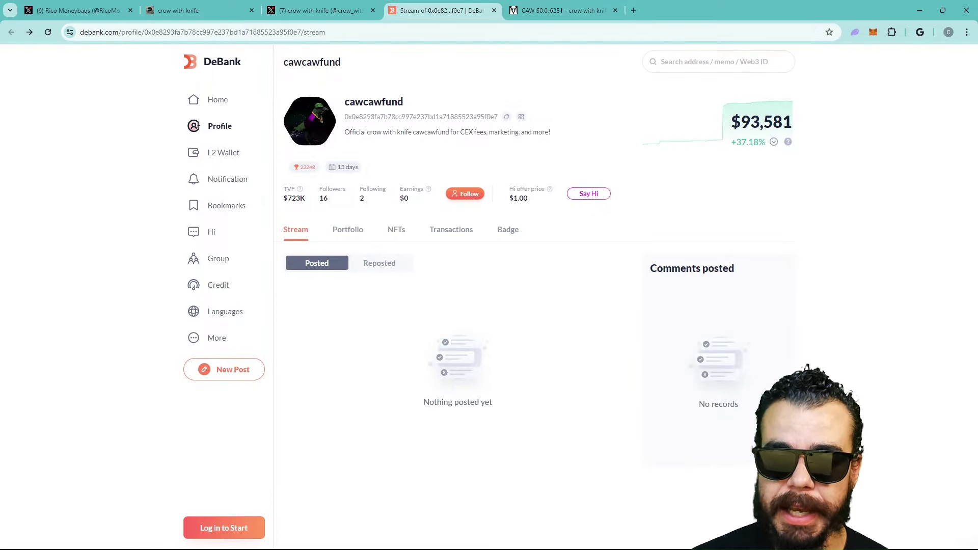
left_click_drag(550, 136, 370, 133)
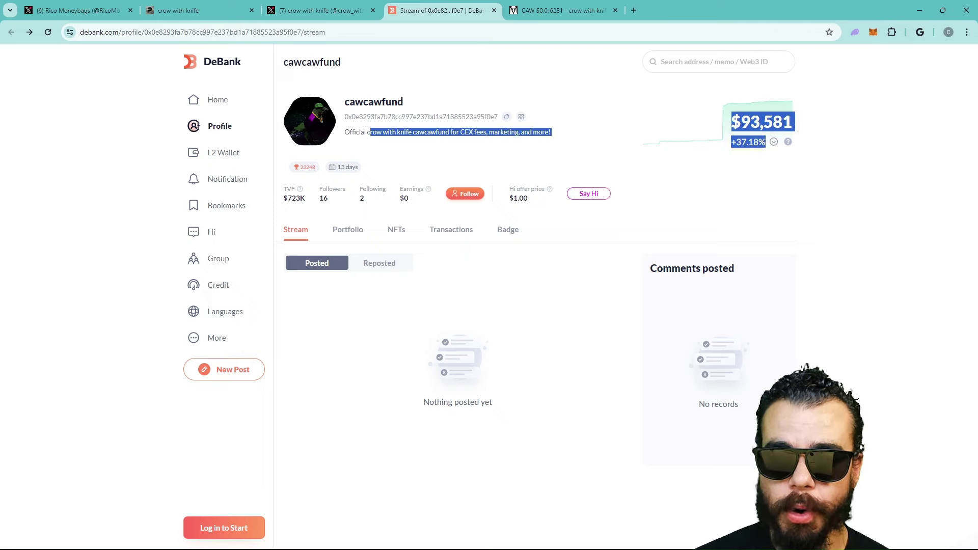
left_click(480, 169)
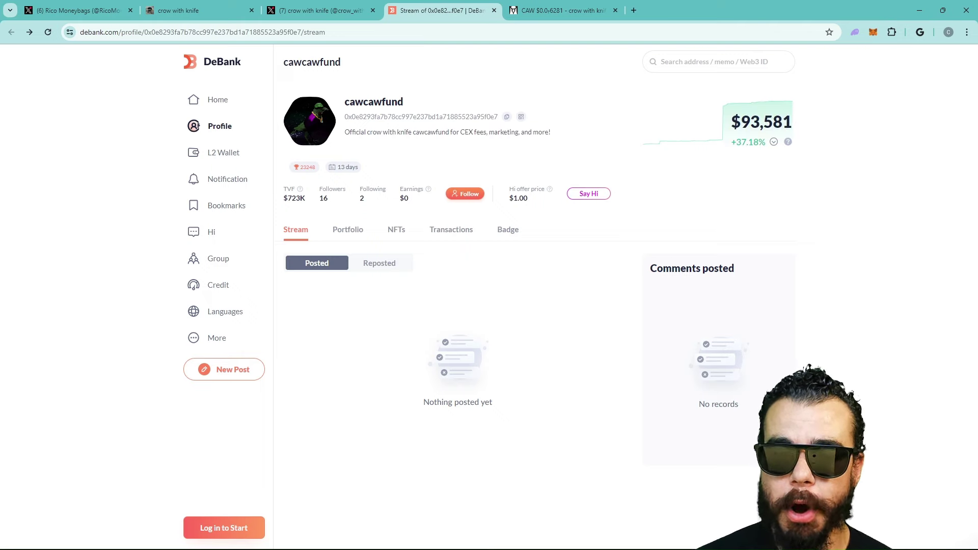
left_click(565, 10)
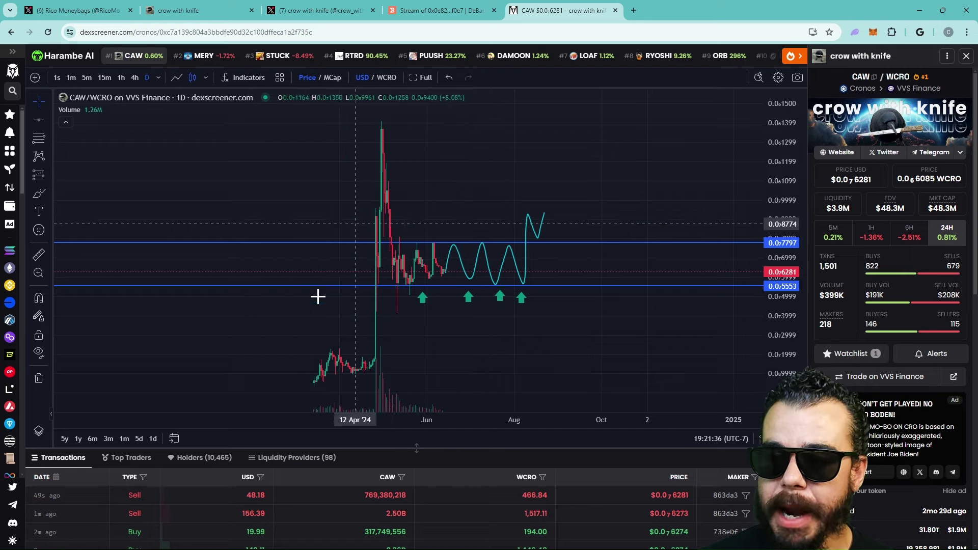
- Select the lower support line and change the CAW/WCRO chart to 4h candles
left_click(445, 246)
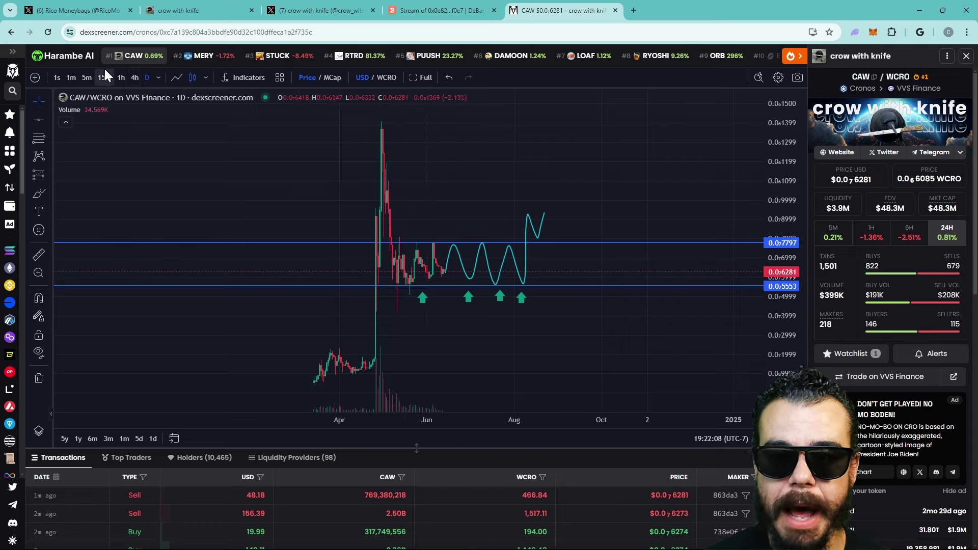
left_click(135, 77)
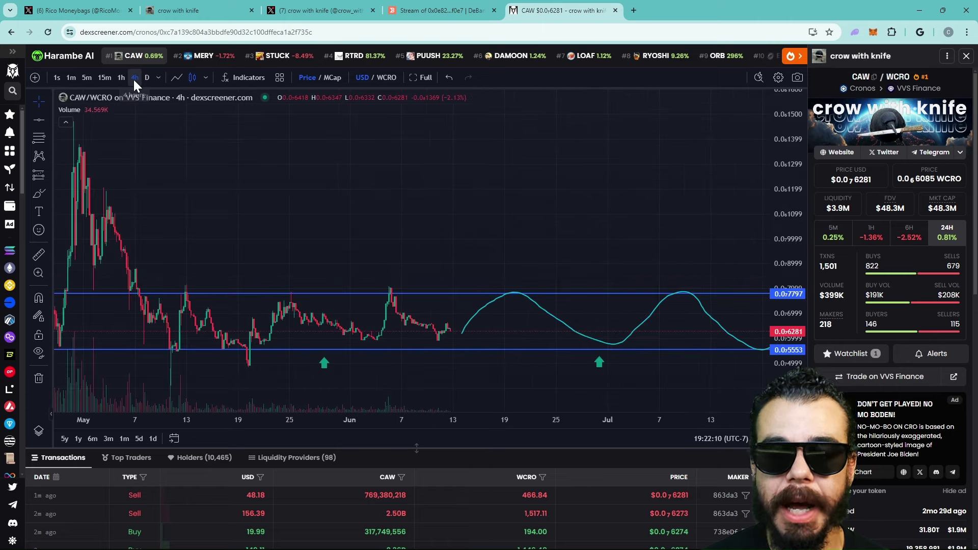
scroll(483, 240, "down", 3)
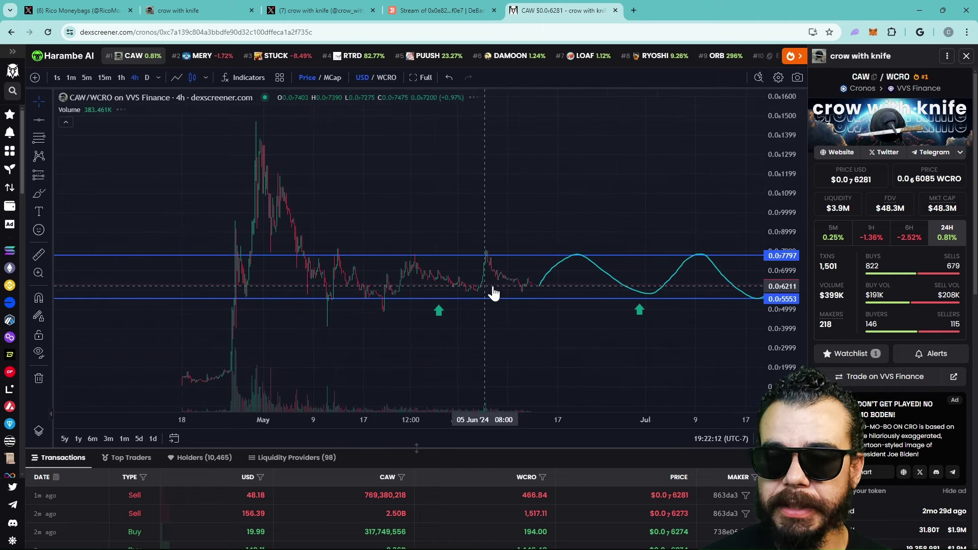
- Place red Arrow Mark Down markers on two range tops of the chart
left_click_drag(558, 165, 452, 150)
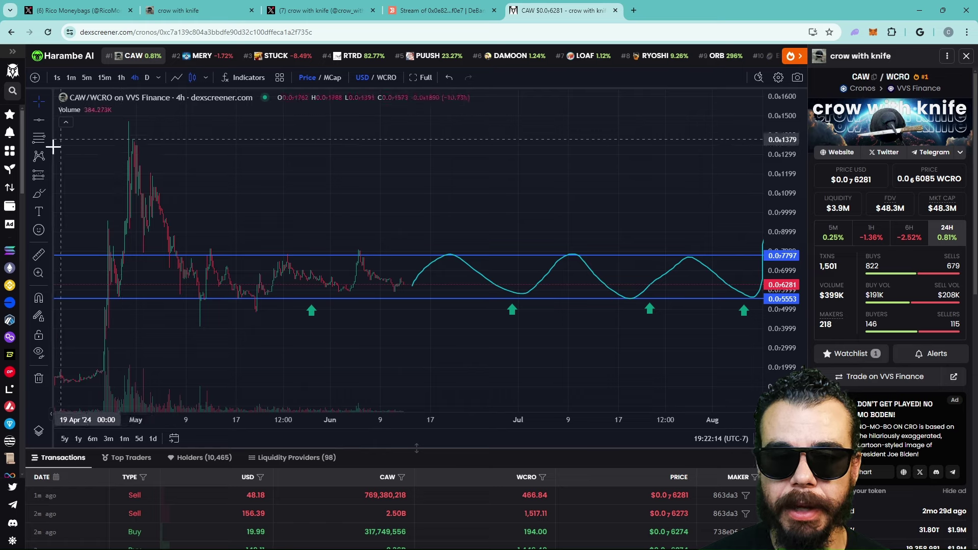
left_click(47, 212)
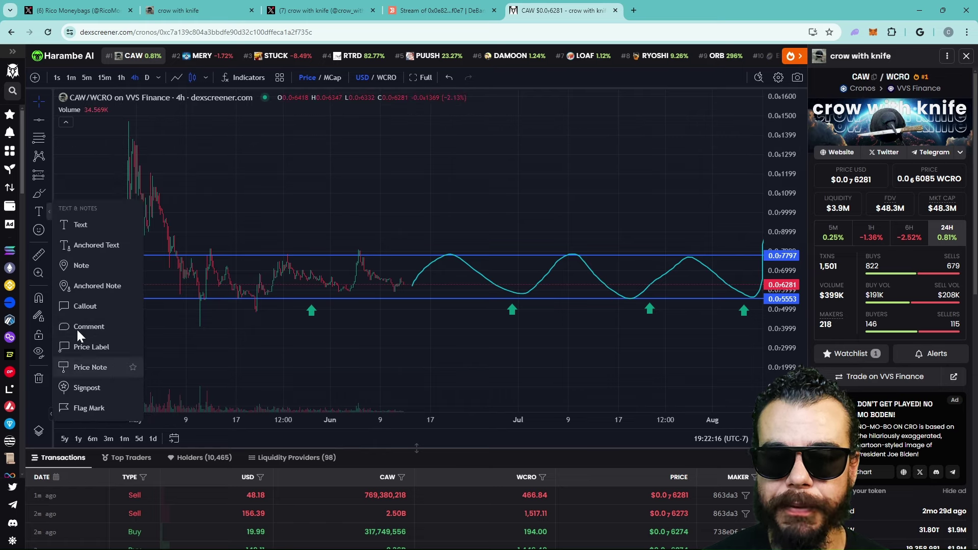
left_click(38, 193)
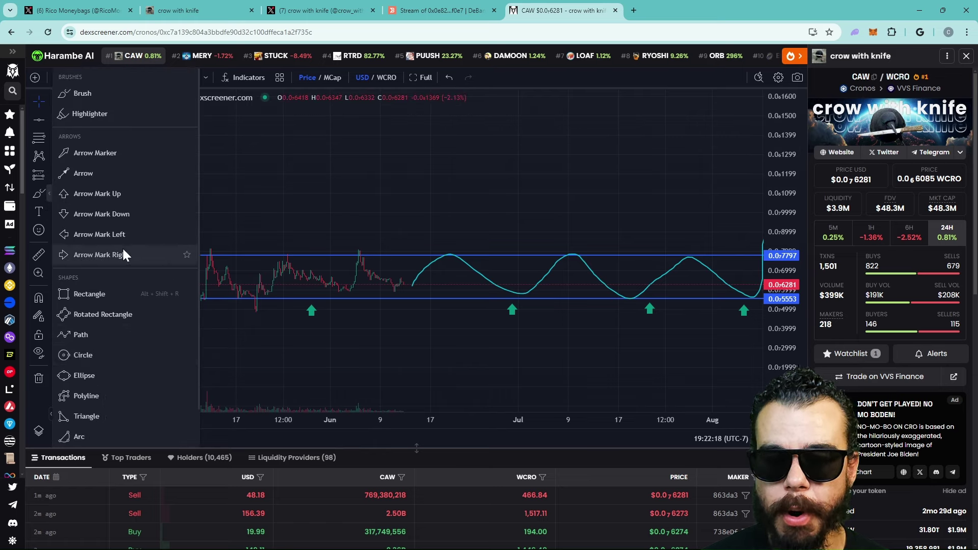
left_click(124, 216)
left_click(214, 247)
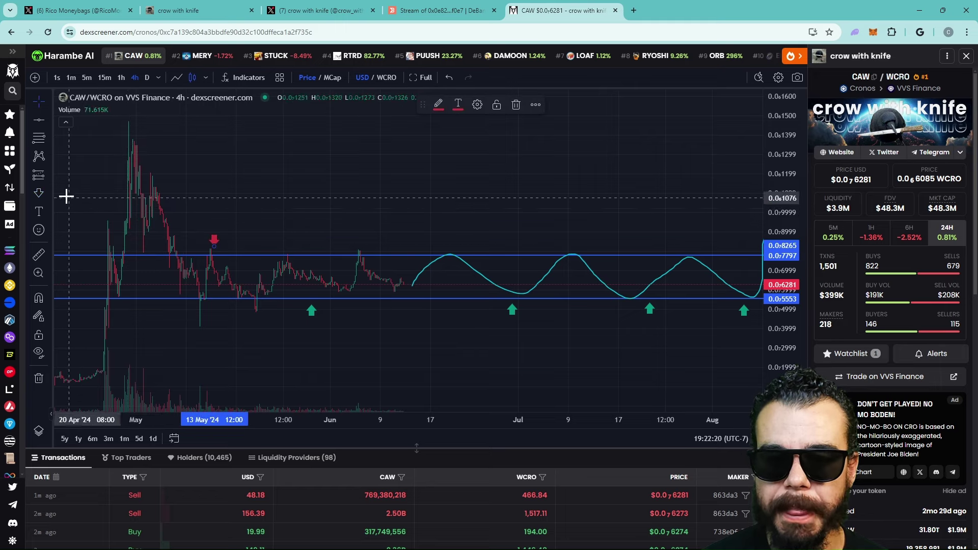
left_click(282, 247)
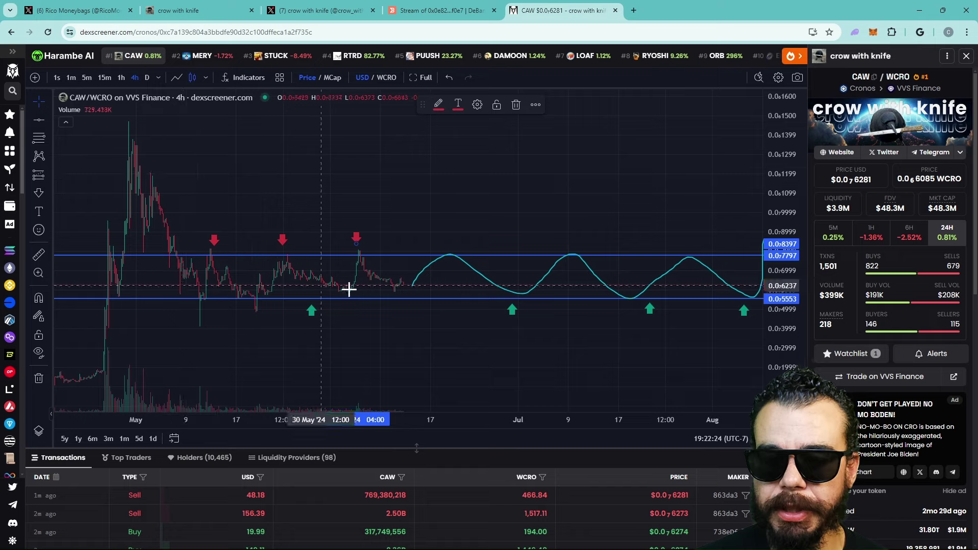
- Mark the breakout with a green Arrow Mark Up, then return to the cawcawfund DeBank profile
mouse_move(562, 350)
left_mouse_down()
mouse_move(417, 351)
mouse_move(486, 345)
left_mouse_up()
scroll(428, 312, "down", 3)
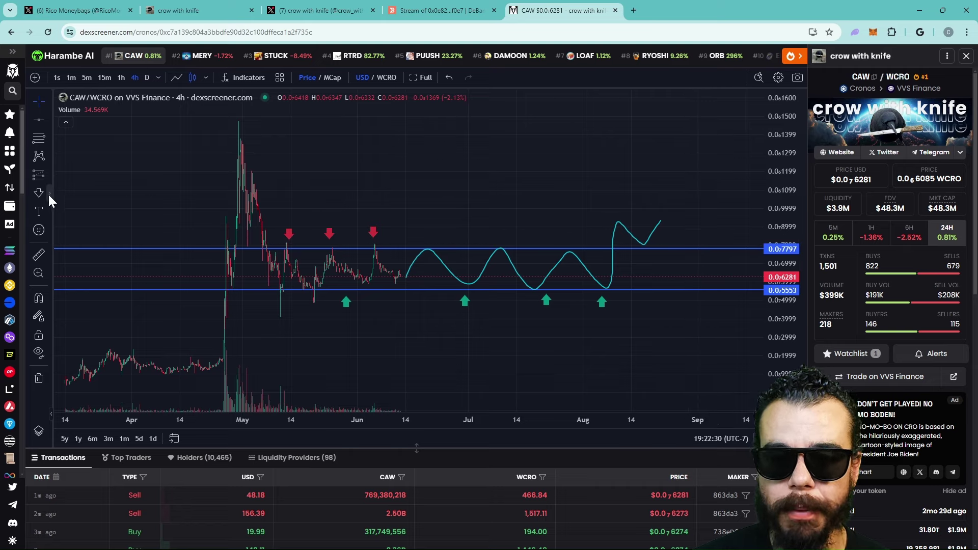
left_click(48, 194)
left_click(85, 193)
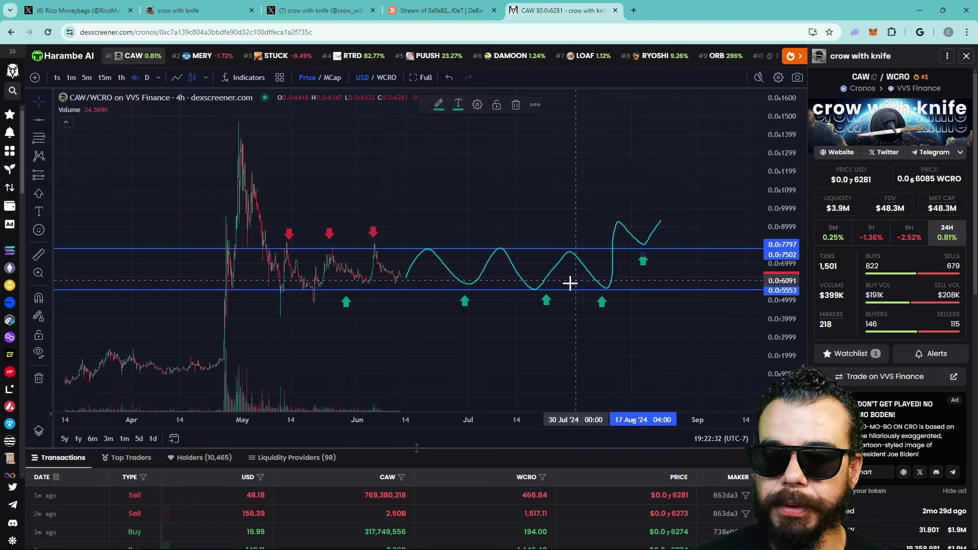
left_click(644, 256)
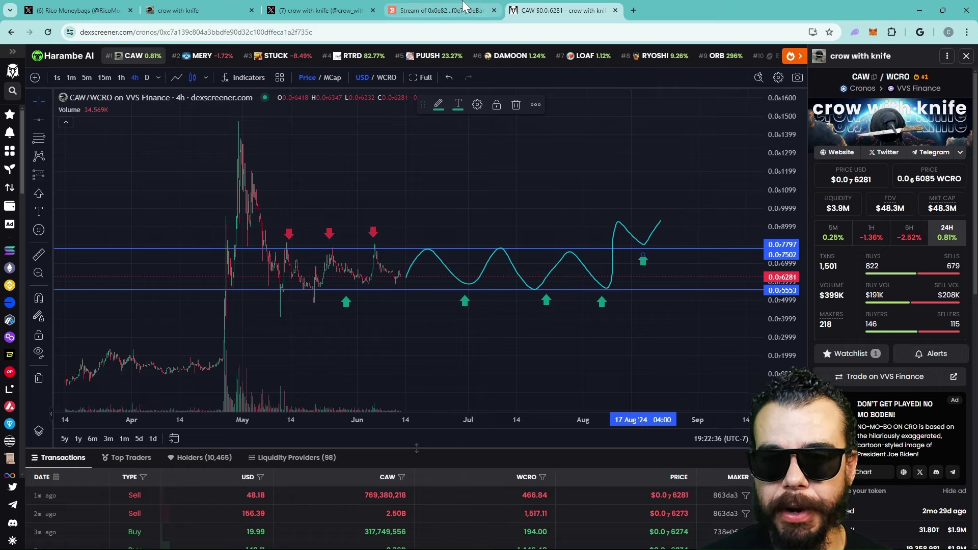
left_click(439, 10)
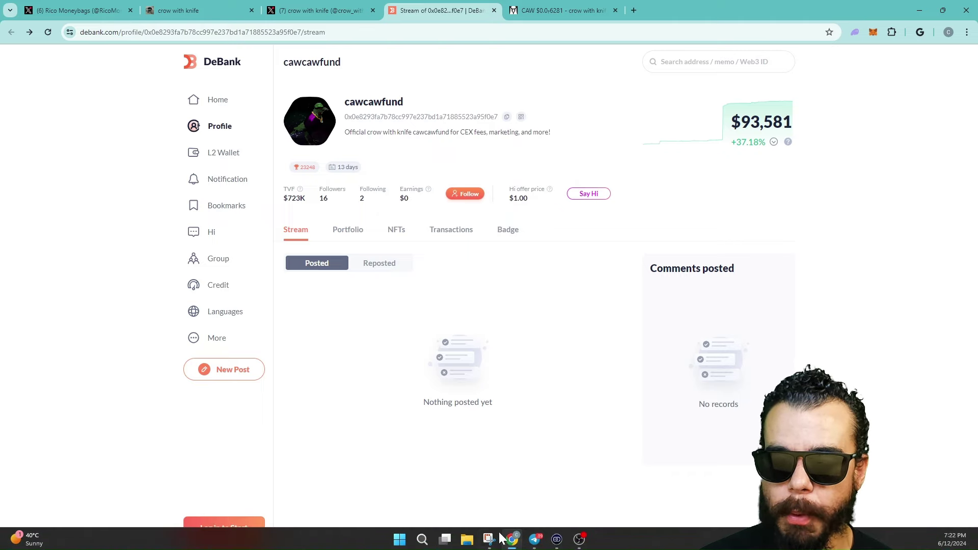
- Review the cawcawfund fundraiser screenshot and wallet details, then return to the crowwithknife.com tab
left_click(490, 539)
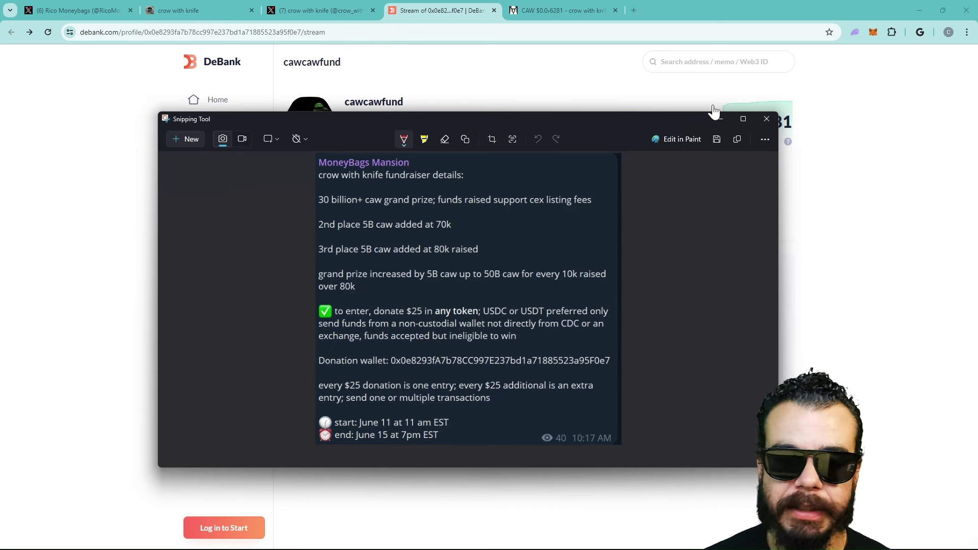
left_click(532, 73)
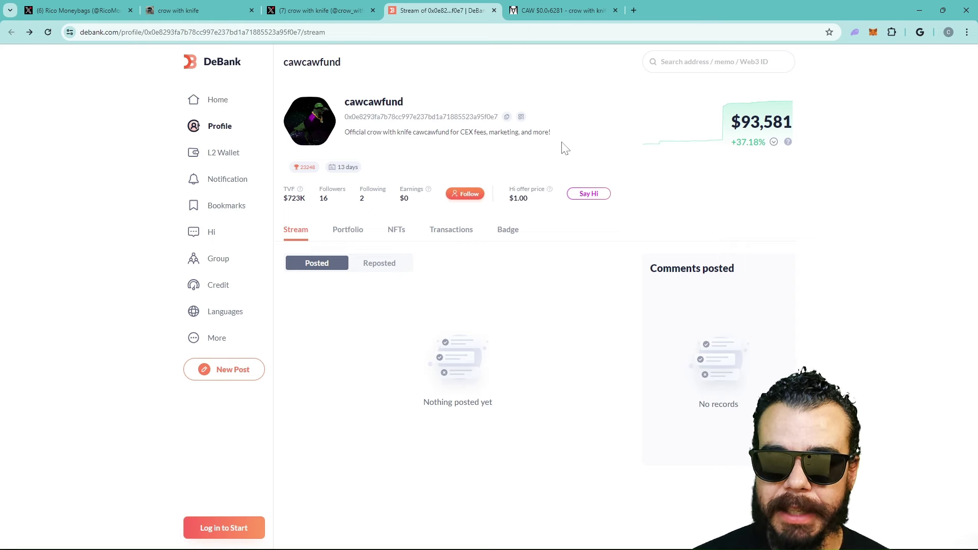
mouse_move(563, 148)
left_mouse_down()
mouse_move(428, 105)
mouse_move(606, 167)
left_mouse_up()
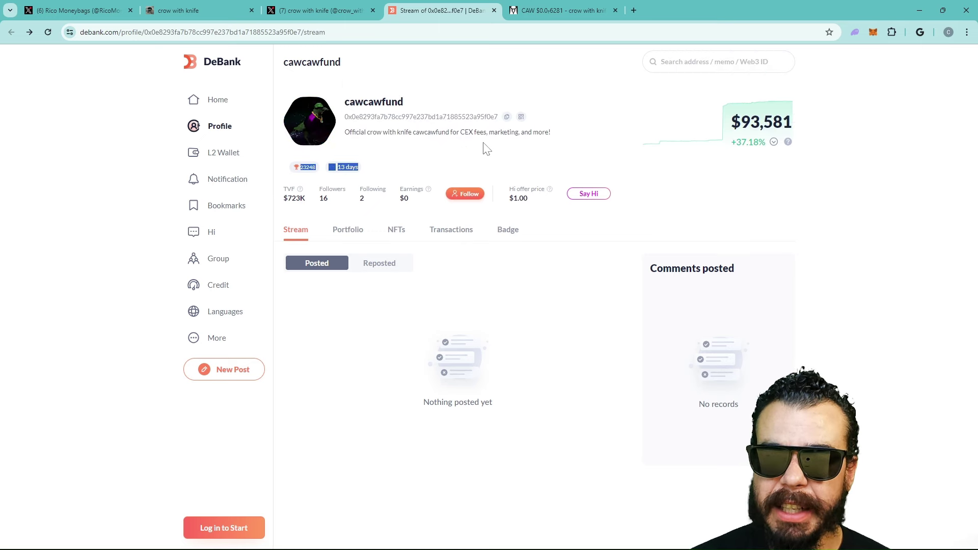
mouse_move(486, 149)
left_mouse_down()
mouse_move(581, 145)
mouse_move(557, 135)
left_mouse_up()
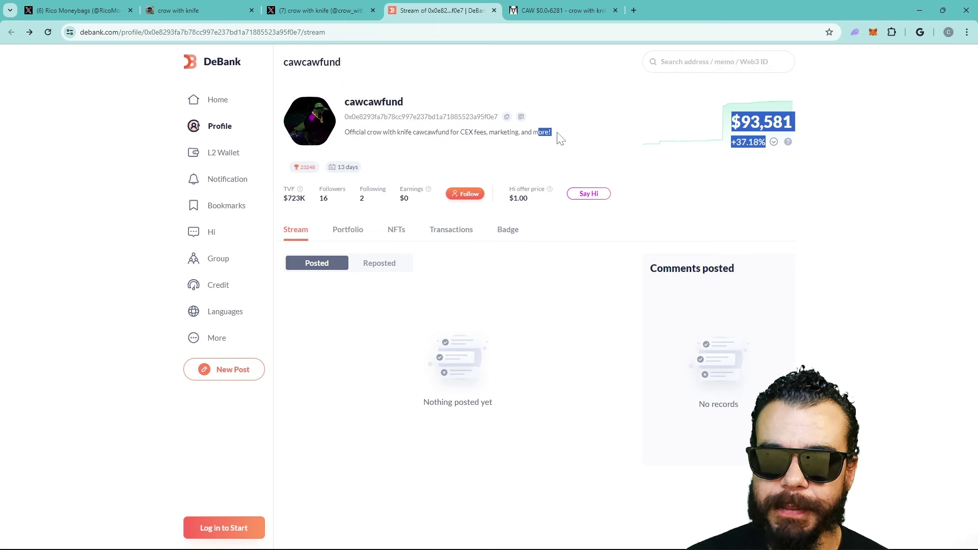
left_click(585, 152)
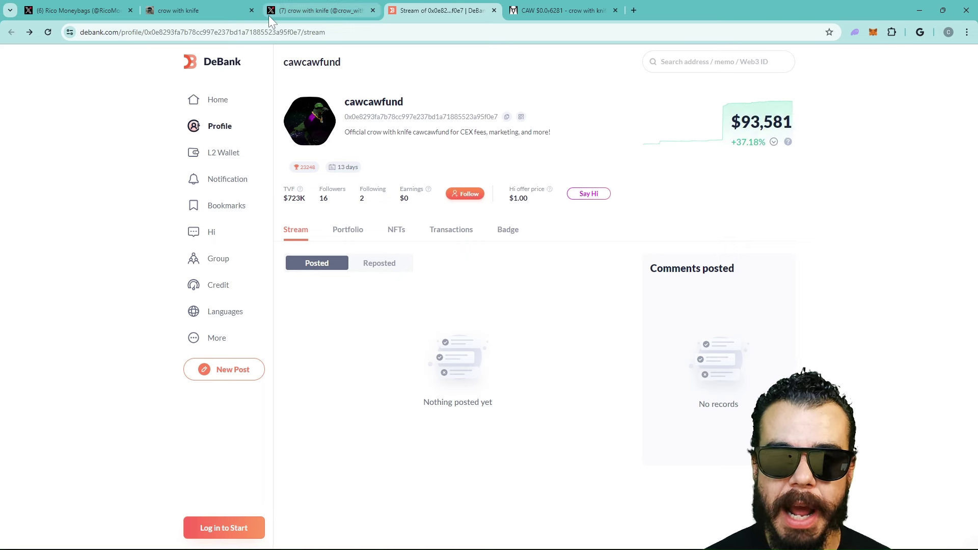
left_click(229, 11)
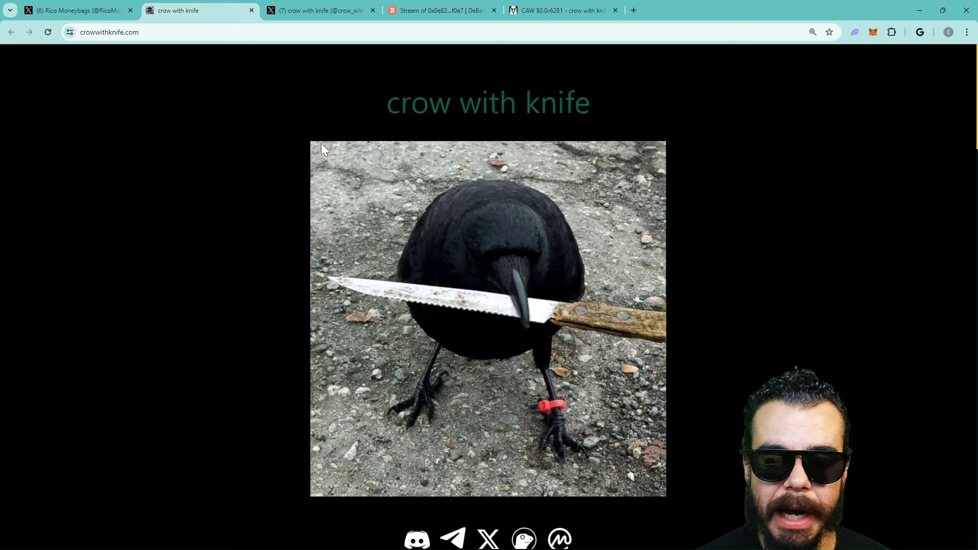